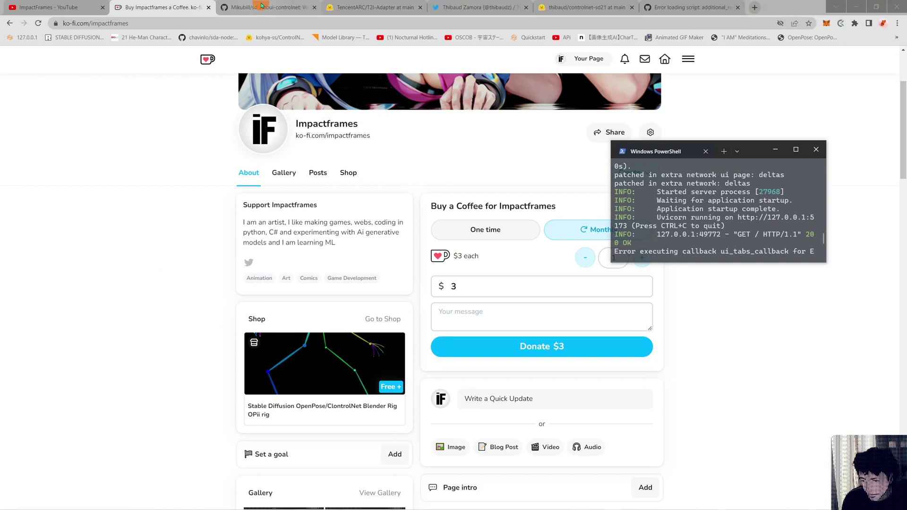
Read the readme's T2I-Adapter Support section, then view the TencentARC/T2I-Adapter Hugging Face model files
{"action": "left_click", "coordinate": [261, 6]}
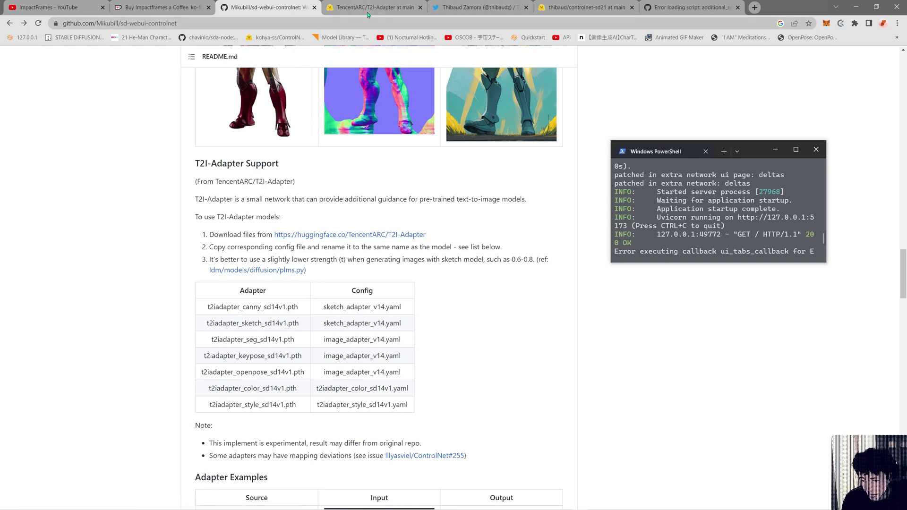
{"action": "left_click", "coordinate": [365, 8]}
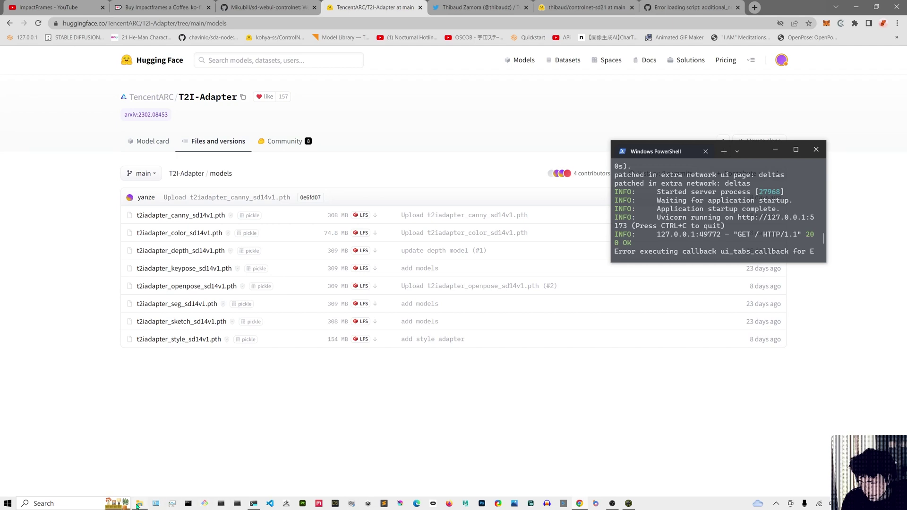
Show the local extensions\sd-webui-controlnet\models folder with its t2iadapter .pth files
{"action": "left_click", "coordinate": [136, 503]}
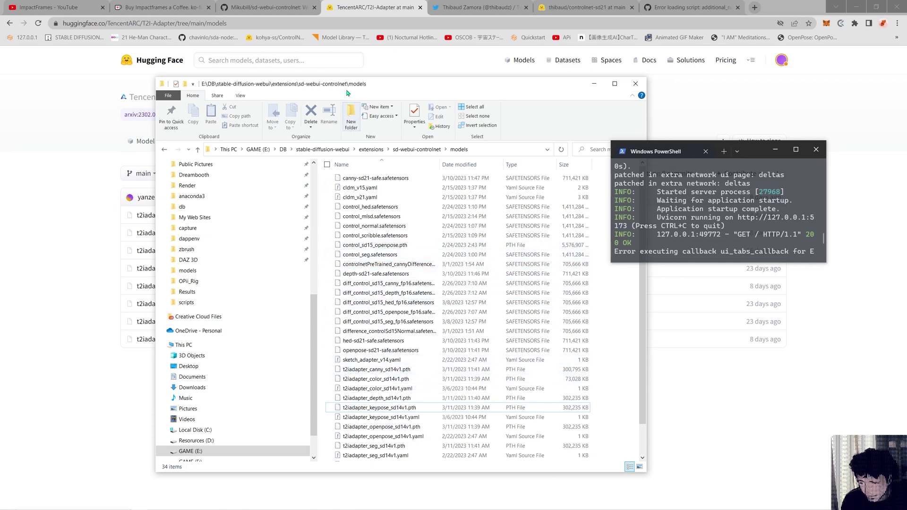
Return to the readme table that pairs each t2iadapter .pth model with its config yaml
{"action": "left_click", "coordinate": [257, 9]}
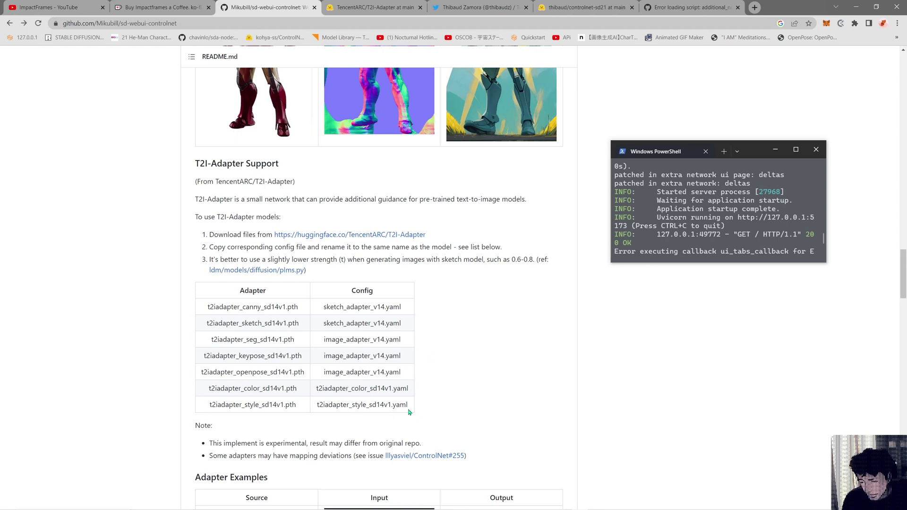
Duplicate image_adapter_v14.yaml inside the controlnet models folder
{"action": "mouse_move", "coordinate": [188, 505]}
{"action": "left_click", "coordinate": [139, 504]}
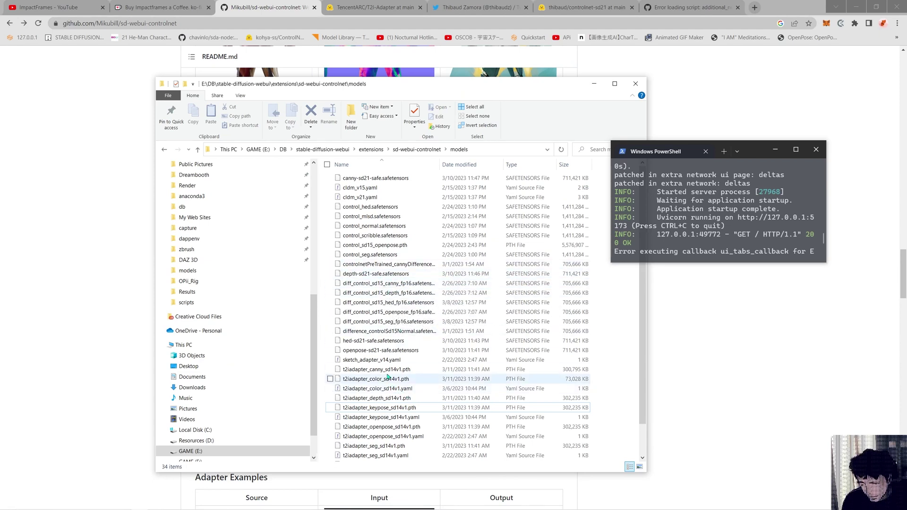
{"action": "left_click", "coordinate": [403, 398]}
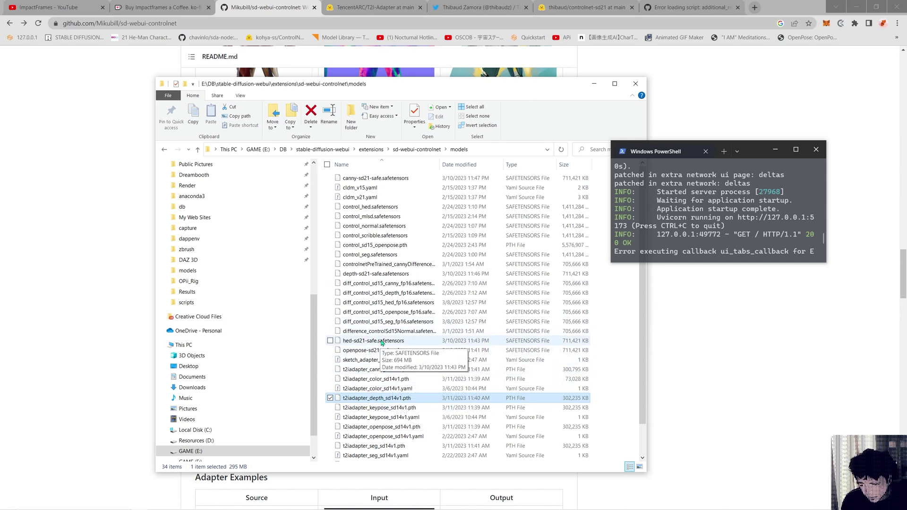
{"action": "scroll", "coordinate": [381, 343], "scroll_direction": "down", "scroll_amount": 1}
{"action": "scroll", "coordinate": [380, 349], "scroll_direction": "up", "scroll_amount": 1}
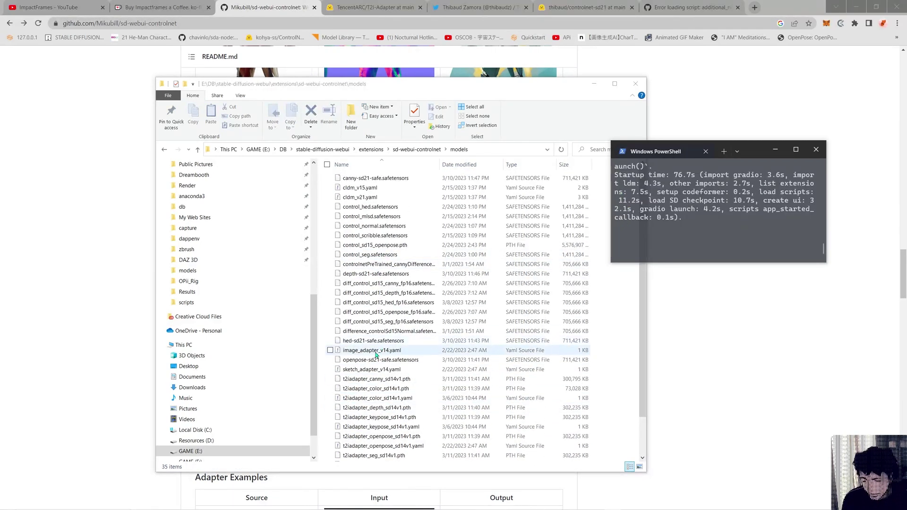
{"action": "left_click", "coordinate": [372, 350]}
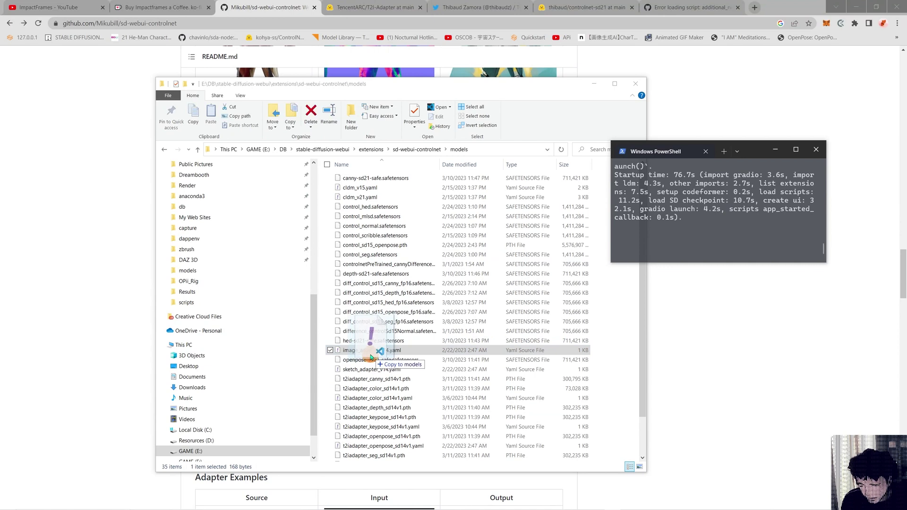
{"action": "key", "text": "ctrl+c"}
{"action": "key", "text": "ctrl+v"}
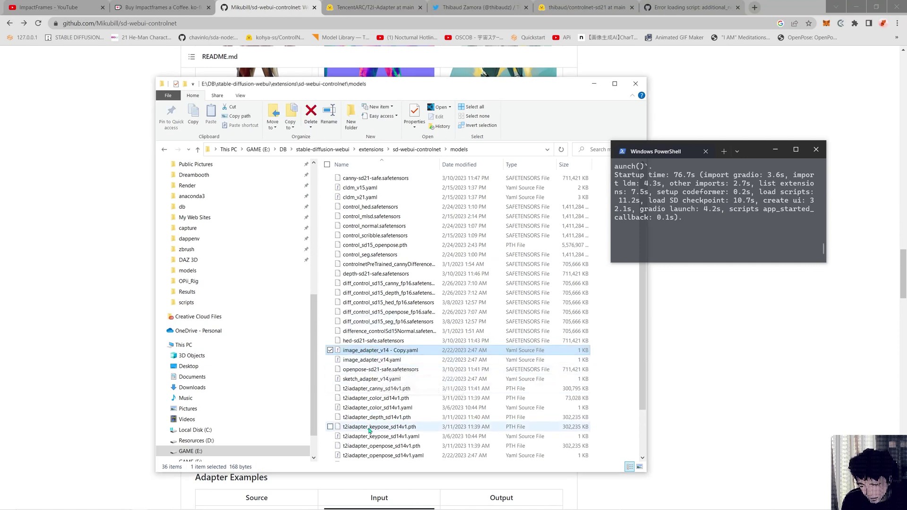
Rename the copy to t2iadapter_depth_sd14v1.yaml, reusing the depth model's name
{"action": "left_click", "coordinate": [380, 418]}
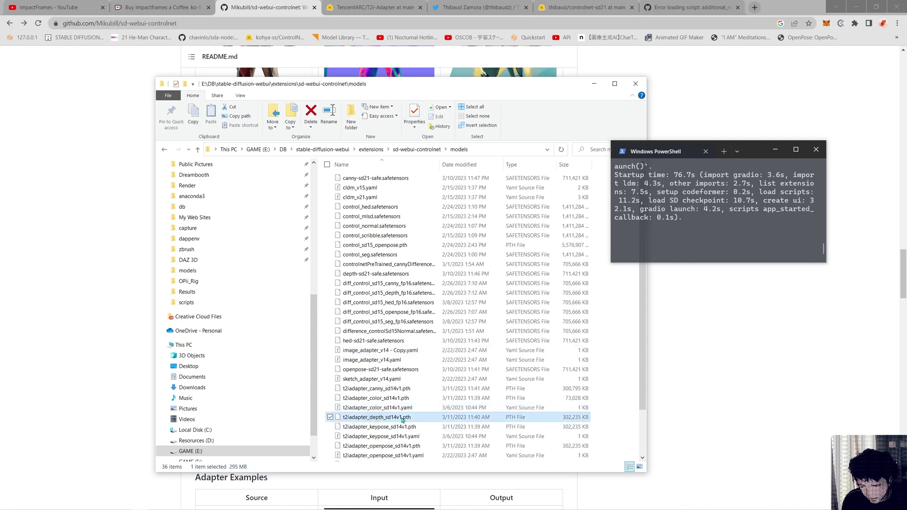
{"action": "left_click", "coordinate": [385, 417]}
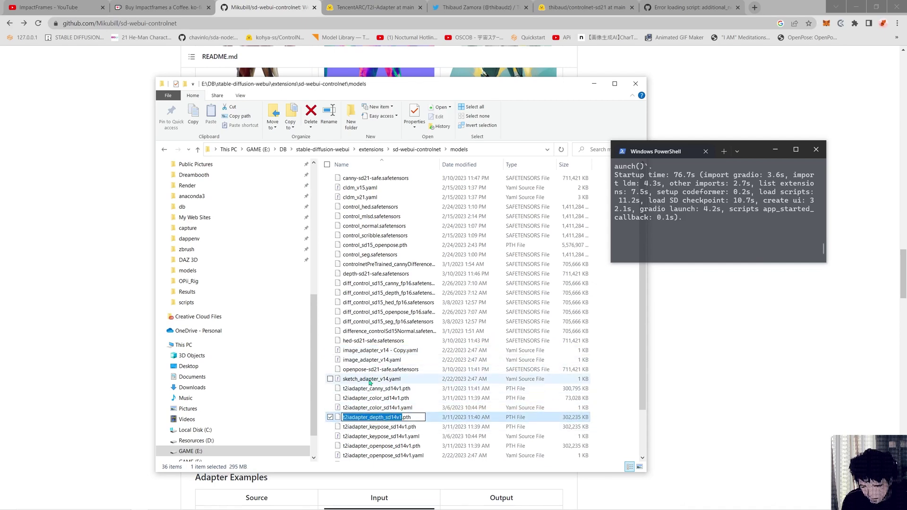
{"action": "left_click", "coordinate": [382, 351]}
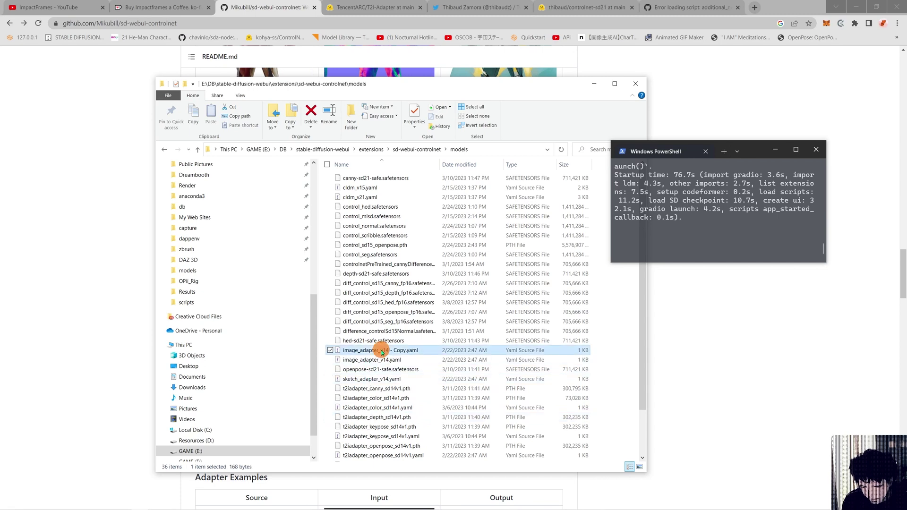
{"action": "left_click", "coordinate": [396, 350]}
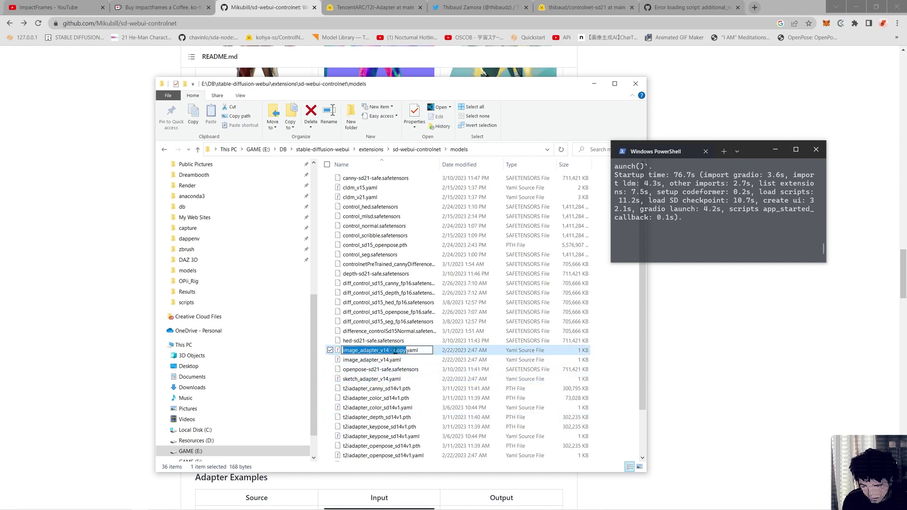
{"action": "key", "text": "ctrl+v"}
{"action": "key", "text": "Return"}
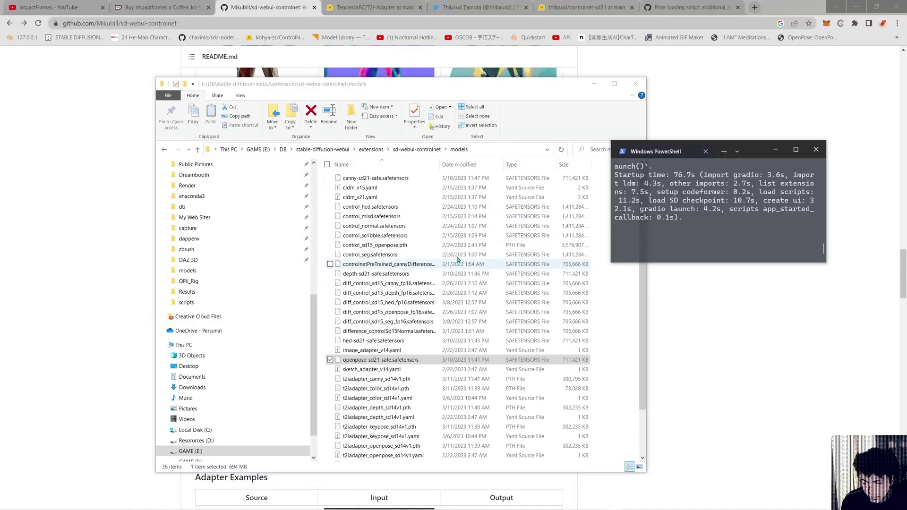
{"action": "left_click", "coordinate": [373, 340]}
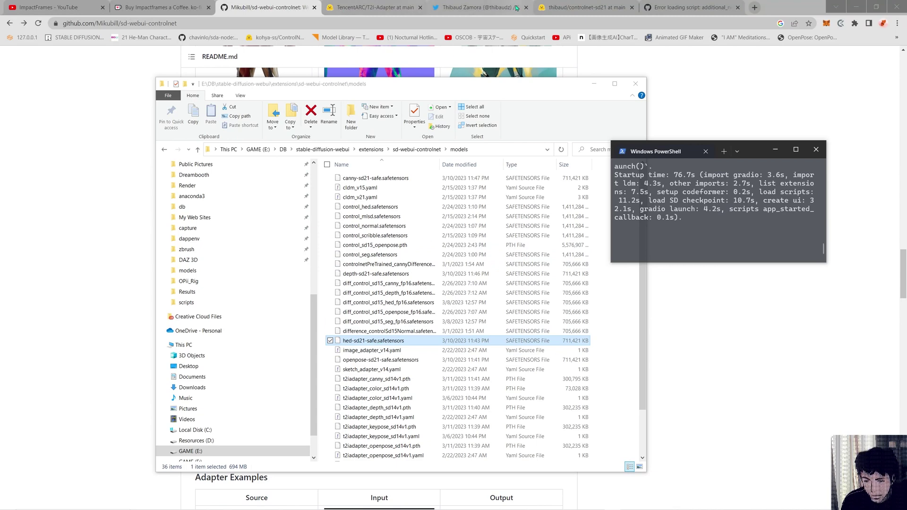
Check the ControlNet author's Twitter and the thibaud/controlnet-sd21 files, then start a blank tab
{"action": "left_click", "coordinate": [479, 7]}
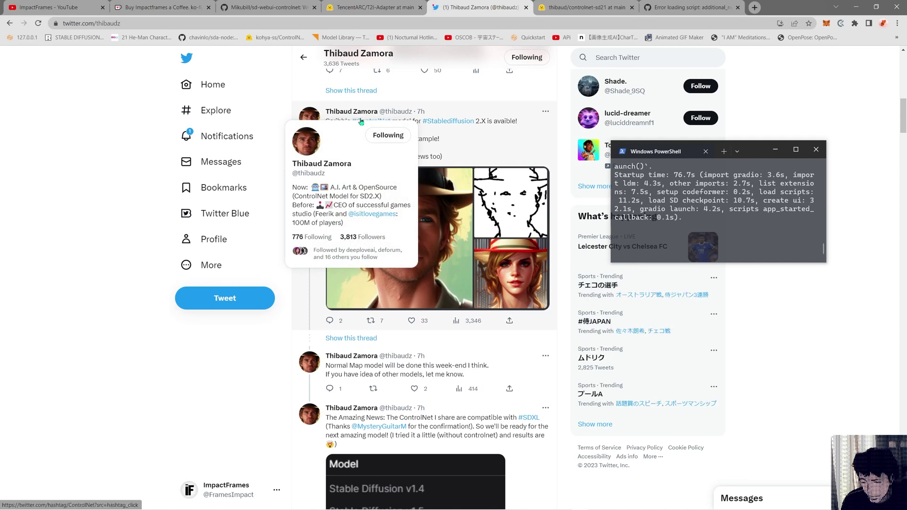
{"action": "left_click", "coordinate": [537, 6]}
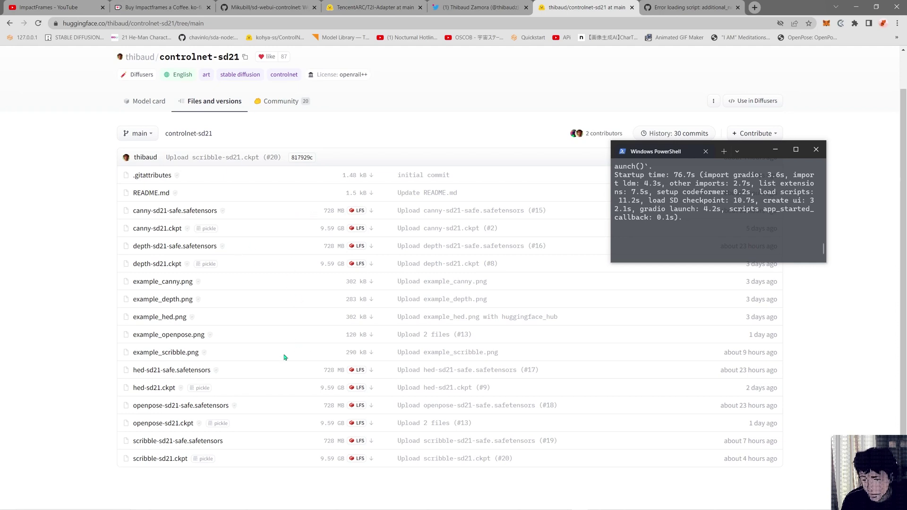
{"action": "left_click", "coordinate": [755, 7]}
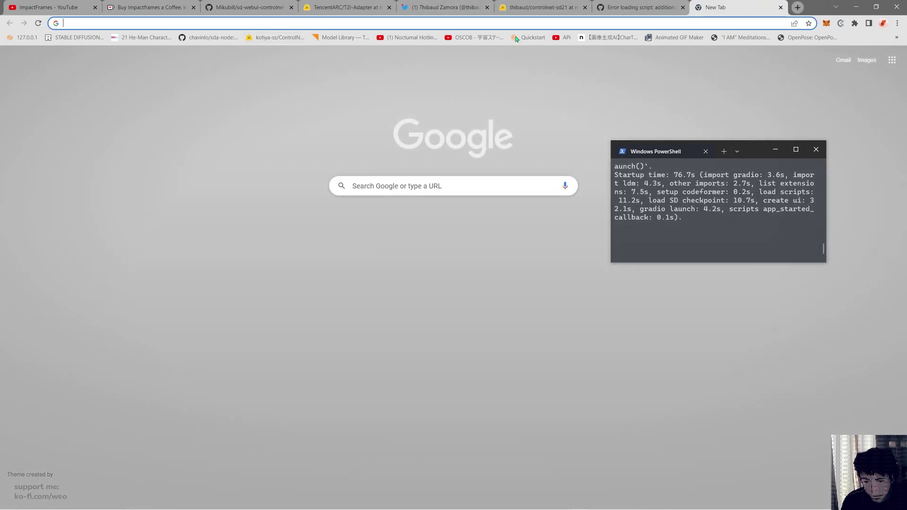
Open the web UI at 127.0.0.1, inspect the ControlNet config path in Settings, then return to txt2img
{"action": "left_click", "coordinate": [27, 38]}
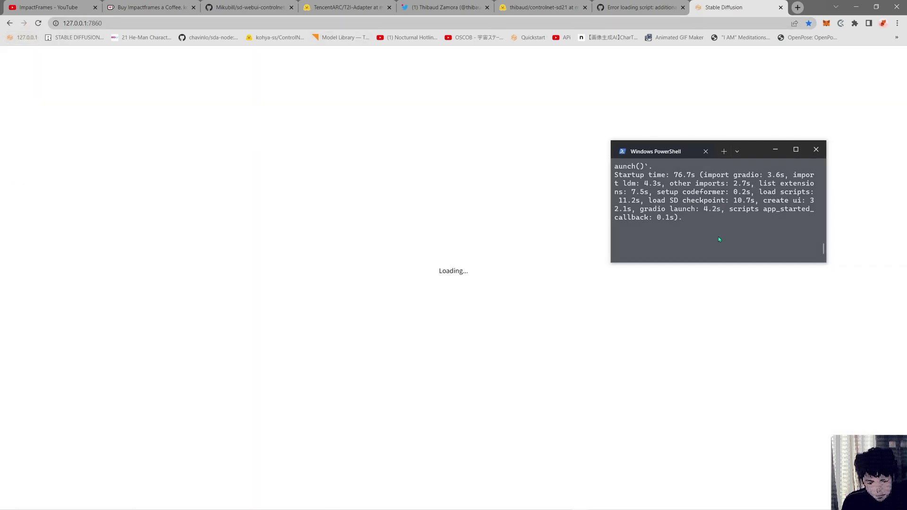
{"action": "key", "text": "alt+Tab"}
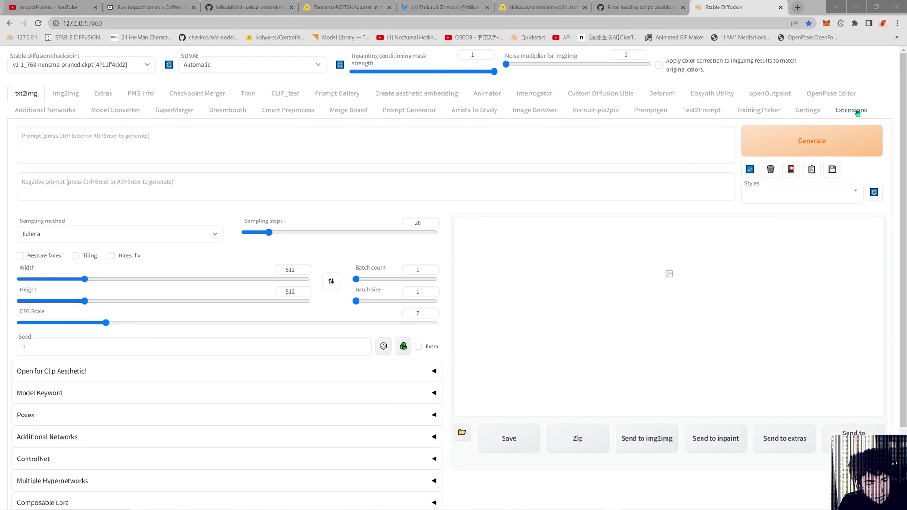
{"action": "left_click", "coordinate": [812, 111]}
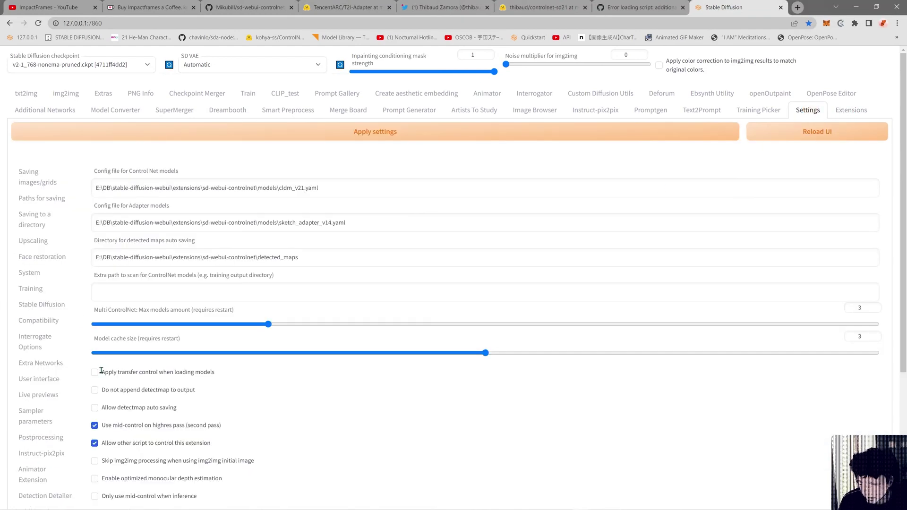
{"action": "scroll", "coordinate": [189, 366], "scroll_direction": "down", "scroll_amount": 3}
{"action": "scroll", "coordinate": [217, 371], "scroll_direction": "up", "scroll_amount": 3}
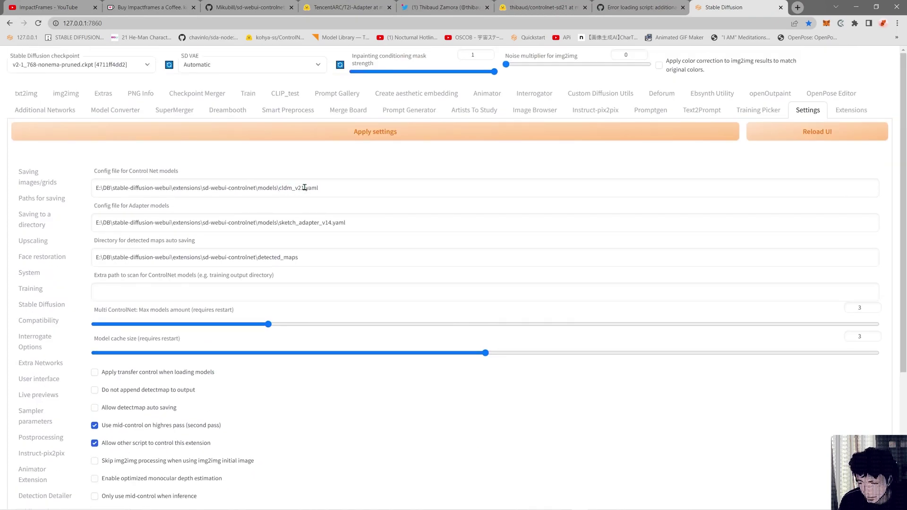
{"action": "left_click_drag", "start_coordinate": [316, 188], "coordinate": [281, 188]}
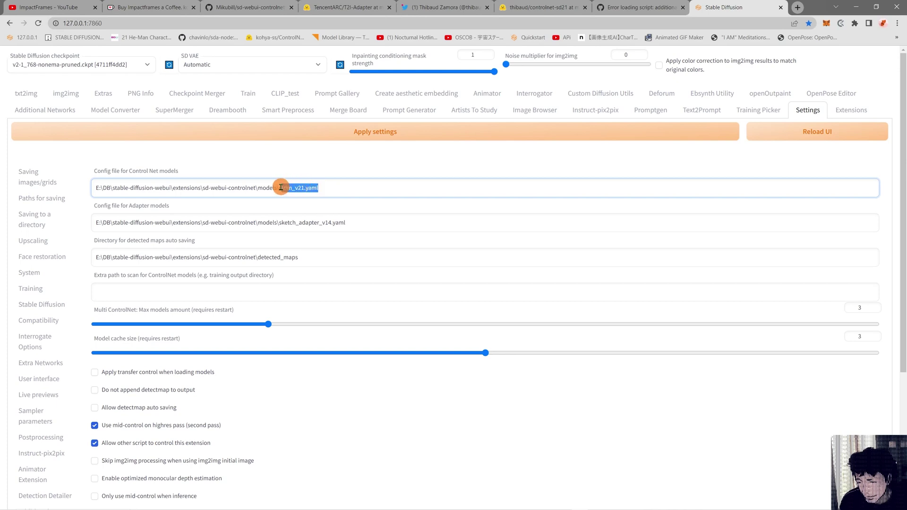
{"action": "left_click", "coordinate": [319, 188]}
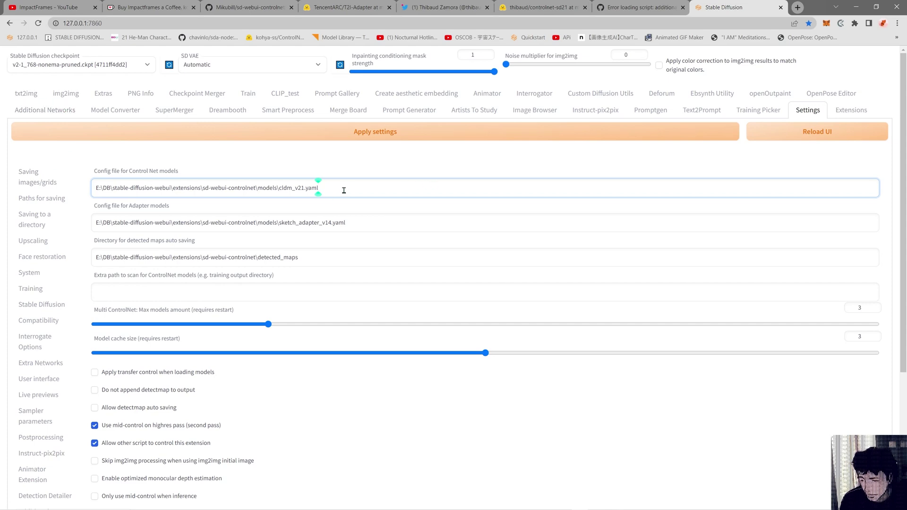
{"action": "left_click", "coordinate": [26, 93]}
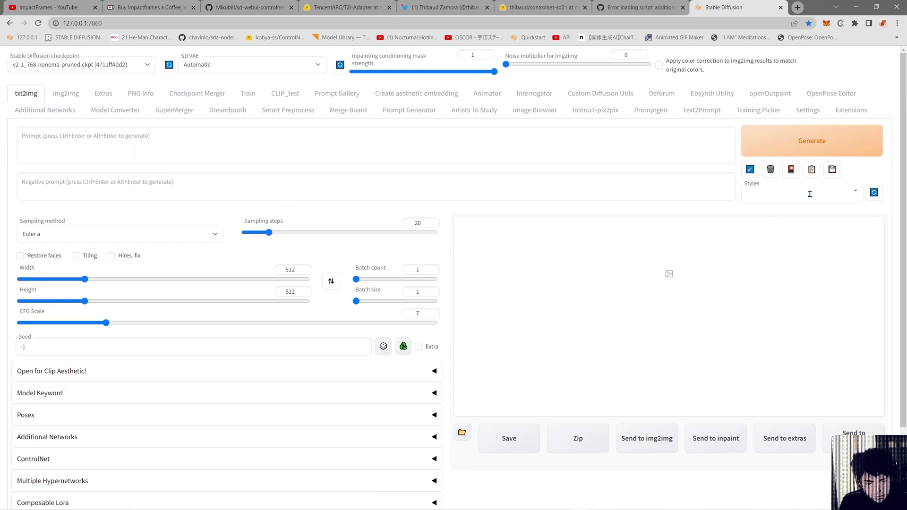
Apply the he-man2 style to the prompts, then set the Styles field back to None
{"action": "left_click", "coordinate": [854, 191]}
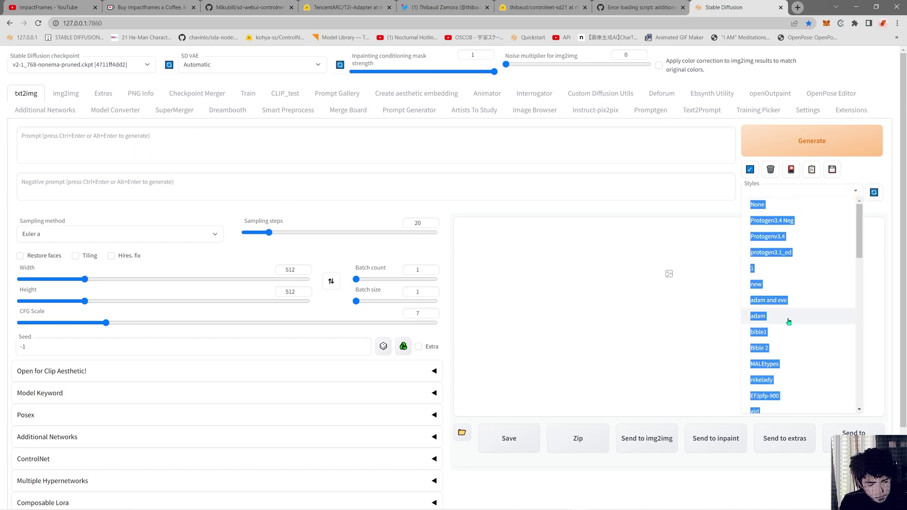
{"action": "scroll", "coordinate": [788, 321], "scroll_direction": "down", "scroll_amount": 10}
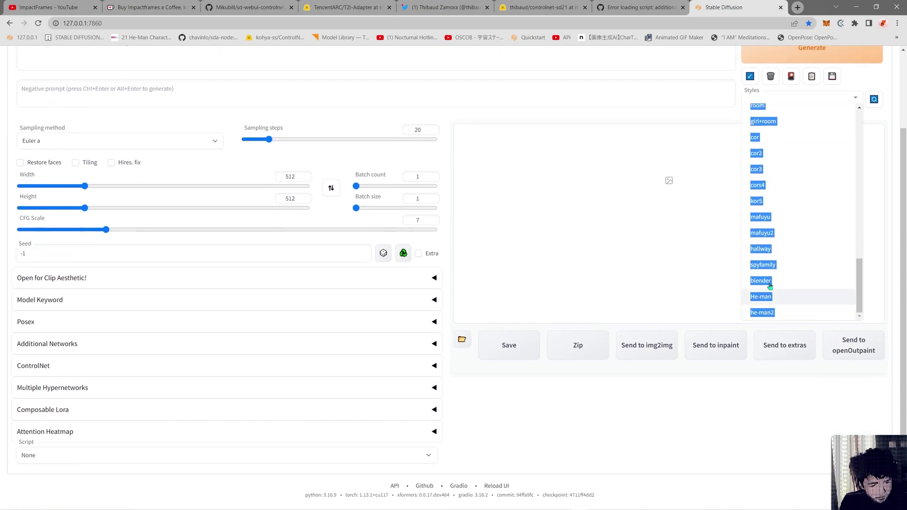
{"action": "left_click", "coordinate": [769, 313]}
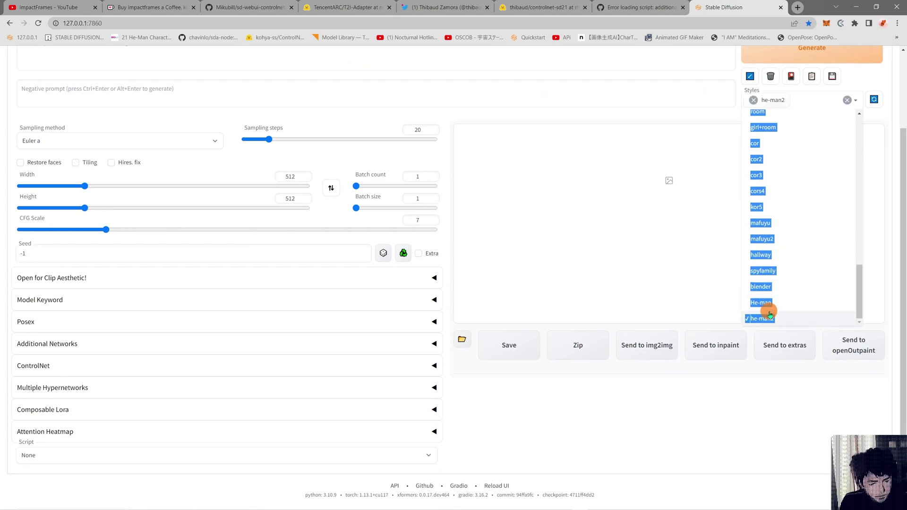
{"action": "scroll", "coordinate": [787, 196], "scroll_direction": "up", "scroll_amount": 6}
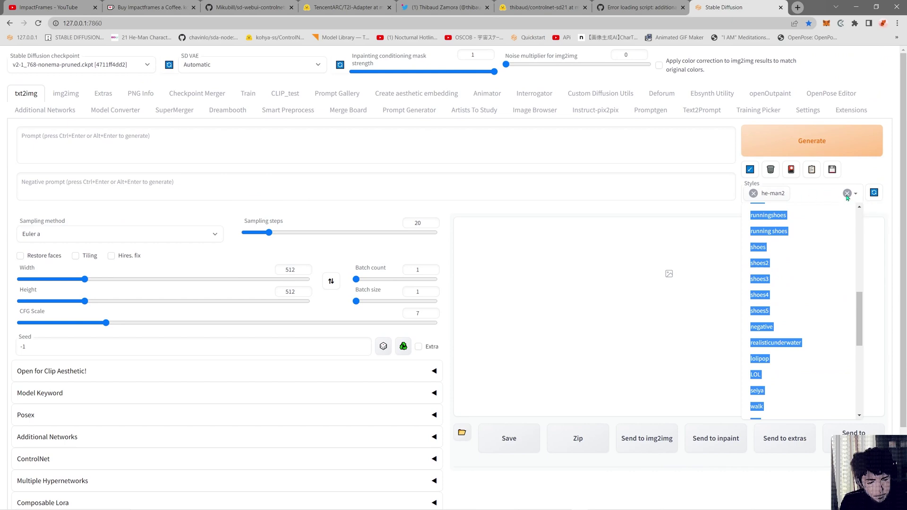
{"action": "left_click", "coordinate": [811, 170]}
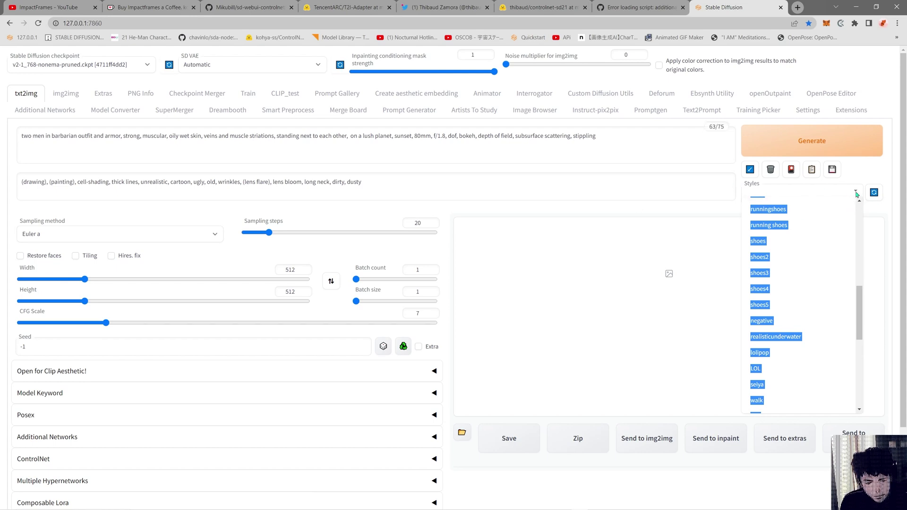
{"action": "scroll", "coordinate": [841, 217], "scroll_direction": "up", "scroll_amount": 7}
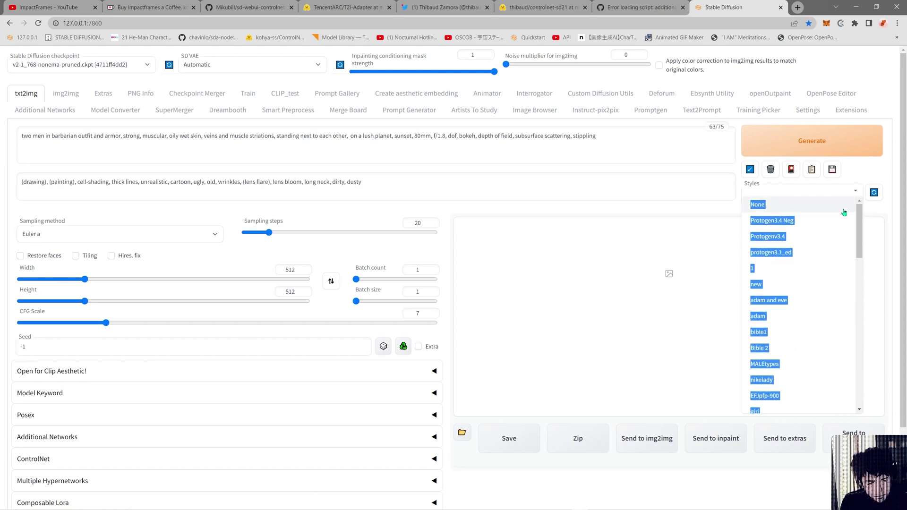
{"action": "left_click", "coordinate": [834, 208]}
{"action": "left_click", "coordinate": [849, 192]}
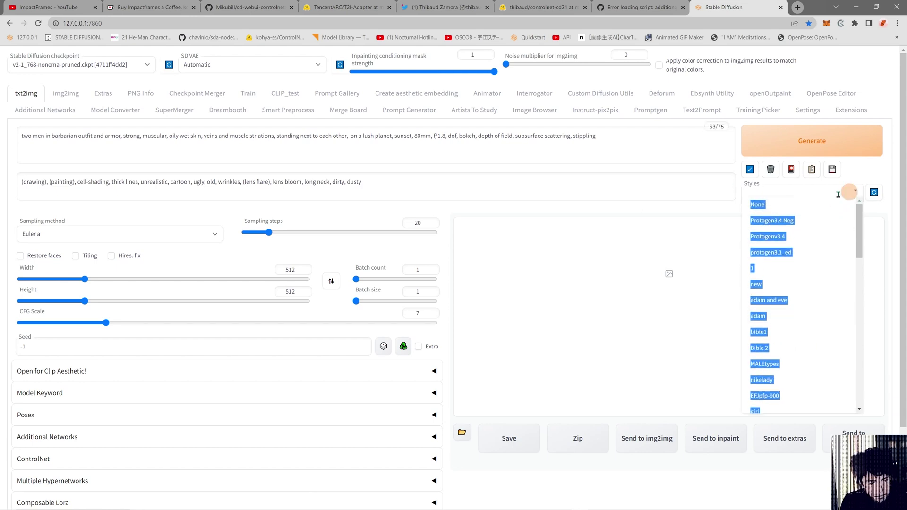
{"action": "left_click", "coordinate": [449, 245]}
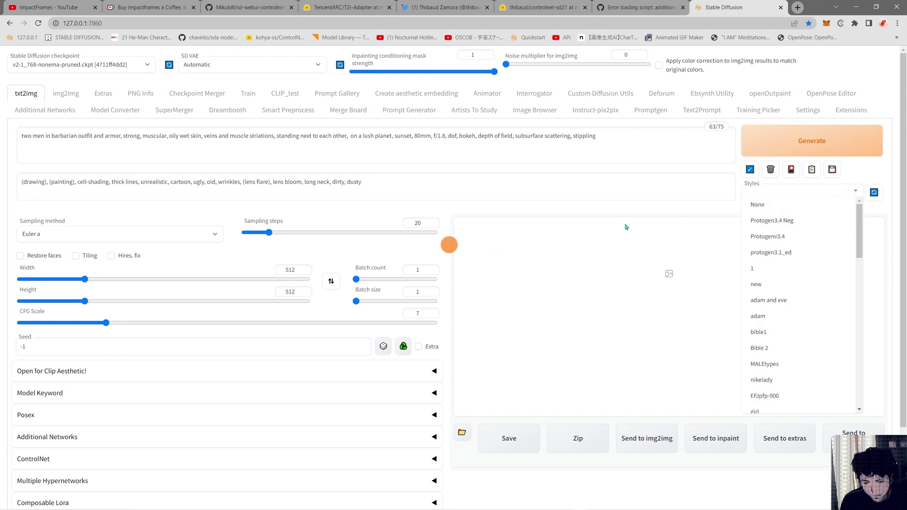
{"action": "left_click", "coordinate": [854, 191]}
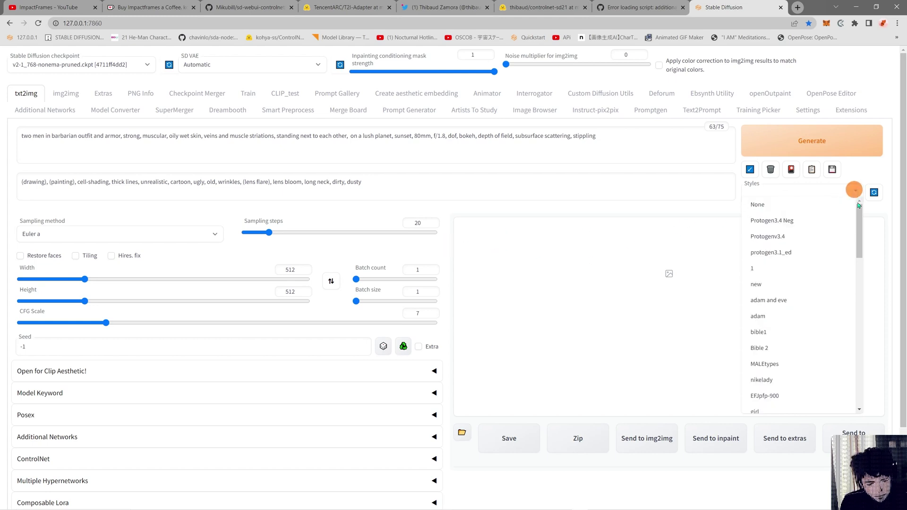
{"action": "left_click", "coordinate": [787, 189]}
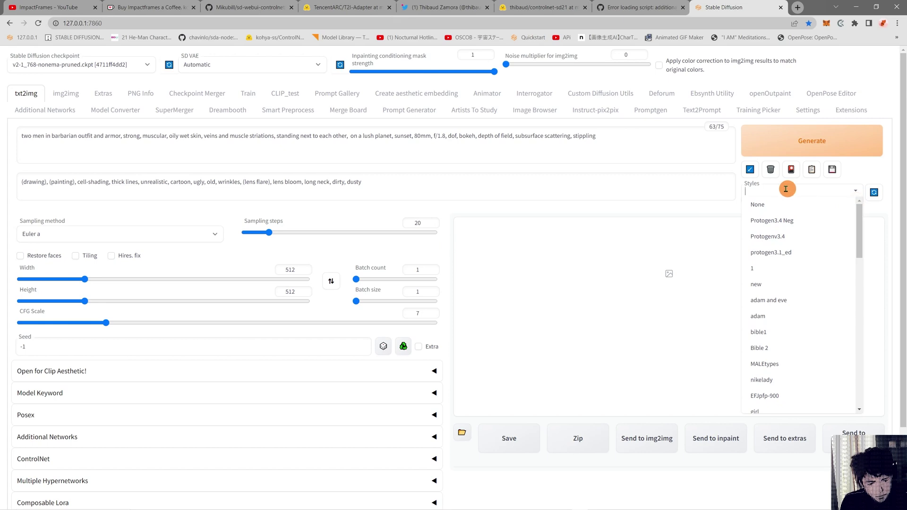
{"action": "left_click", "coordinate": [759, 204]}
{"action": "left_click", "coordinate": [848, 193]}
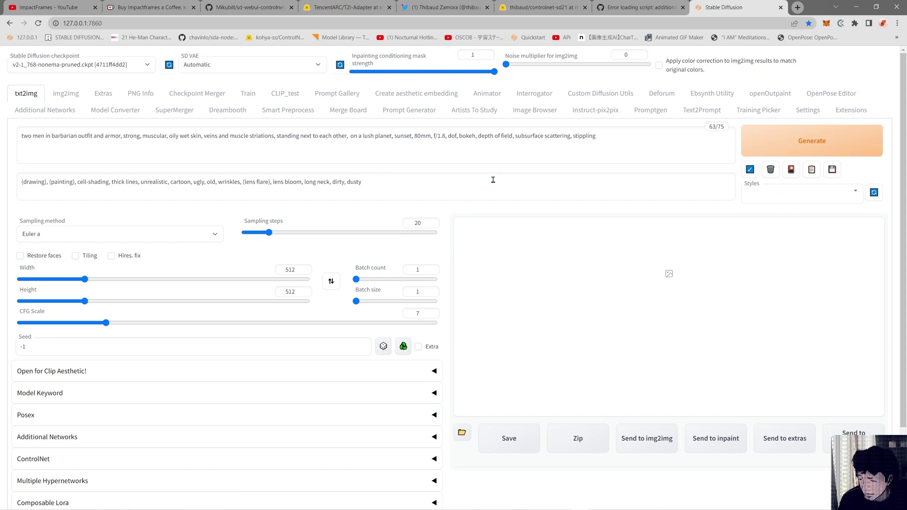
{"action": "scroll", "coordinate": [457, 264], "scroll_direction": "down", "scroll_amount": 2}
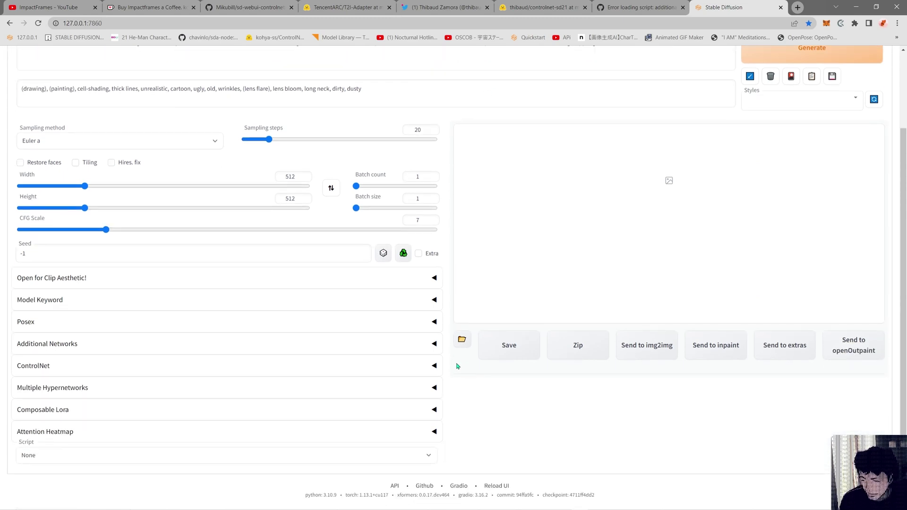
{"action": "left_click", "coordinate": [432, 365]}
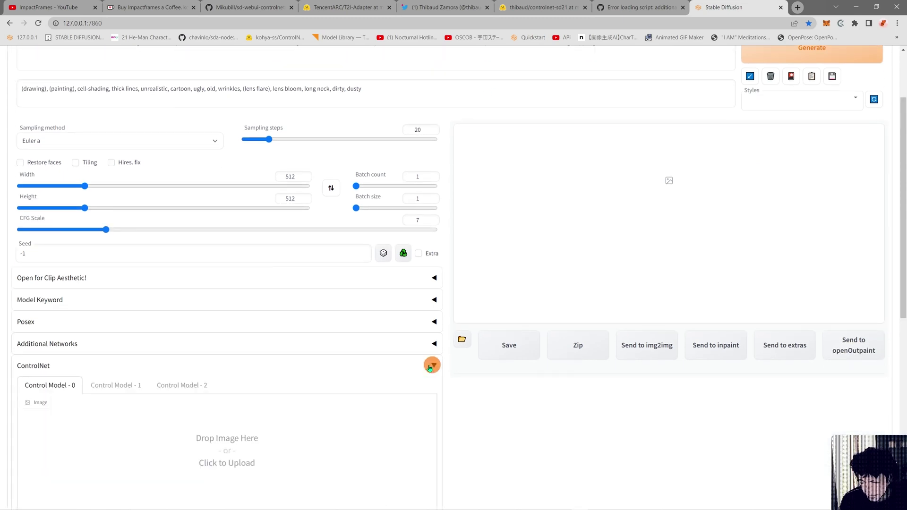
{"action": "scroll", "coordinate": [196, 373], "scroll_direction": "down", "scroll_amount": 1}
{"action": "scroll", "coordinate": [196, 373], "scroll_direction": "down", "scroll_amount": 3}
{"action": "left_click", "coordinate": [227, 280]}
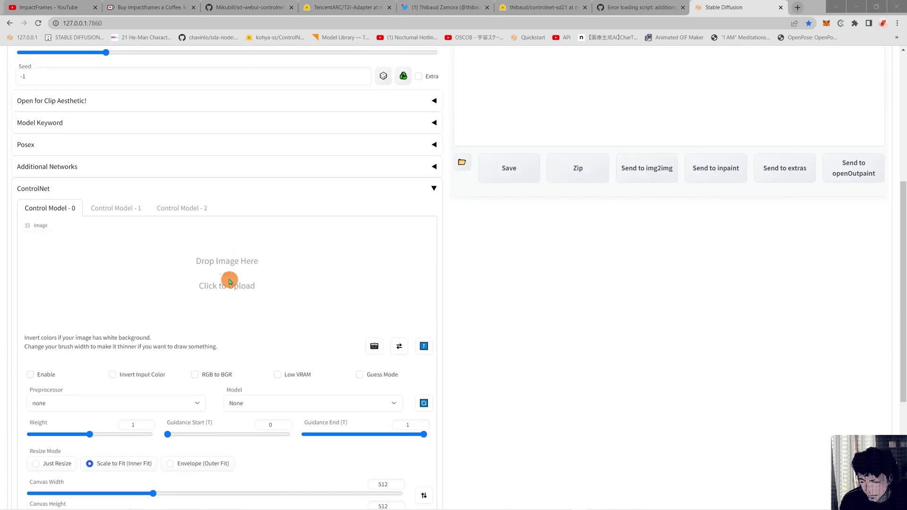
{"action": "left_click", "coordinate": [150, 70]}
{"action": "left_click", "coordinate": [331, 458]}
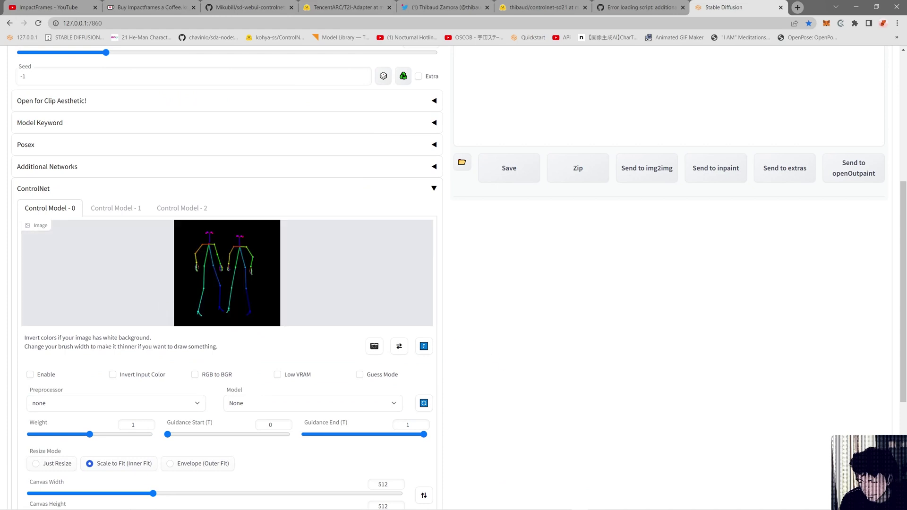
{"action": "scroll", "coordinate": [280, 351], "scroll_direction": "down", "scroll_amount": 3}
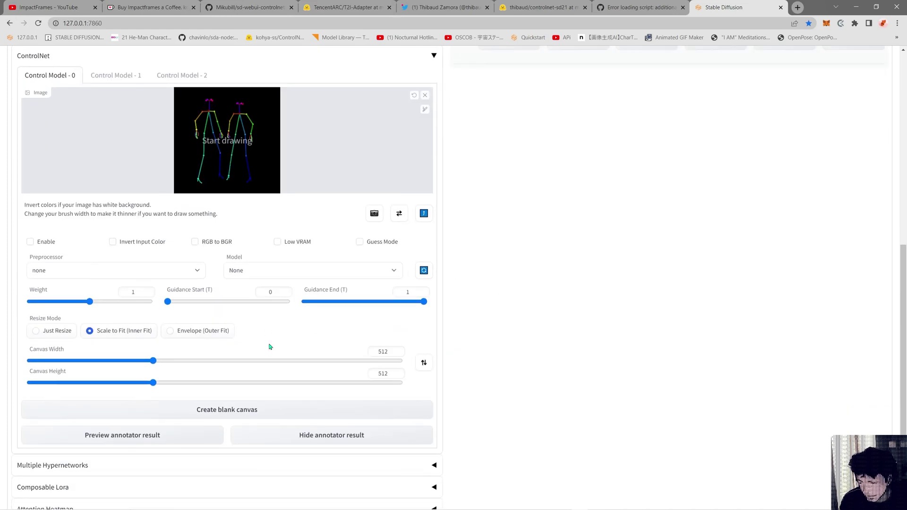
{"action": "scroll", "coordinate": [269, 346], "scroll_direction": "up", "scroll_amount": 2}
Enable the first ControlNet unit with the openpose-sd21-safe model
{"action": "left_click", "coordinate": [30, 329]}
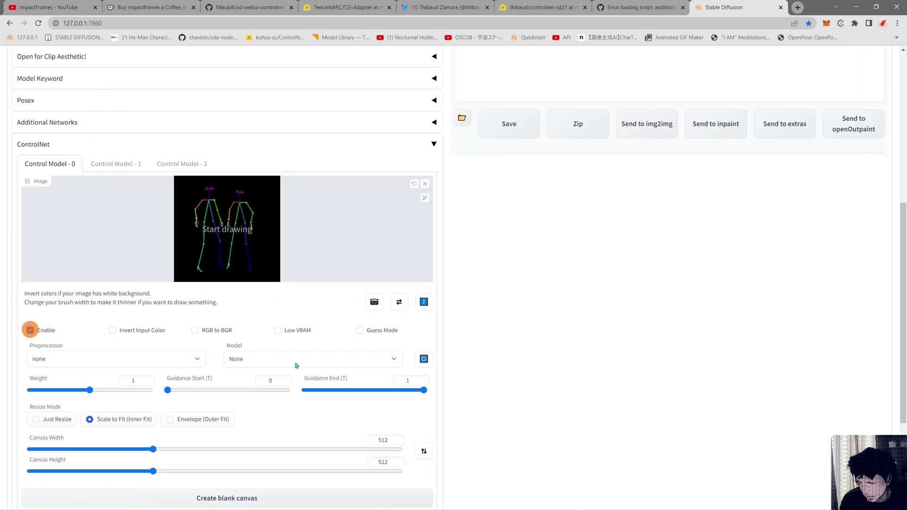
{"action": "left_click", "coordinate": [280, 359]}
{"action": "scroll", "coordinate": [288, 331], "scroll_direction": "down", "scroll_amount": 1}
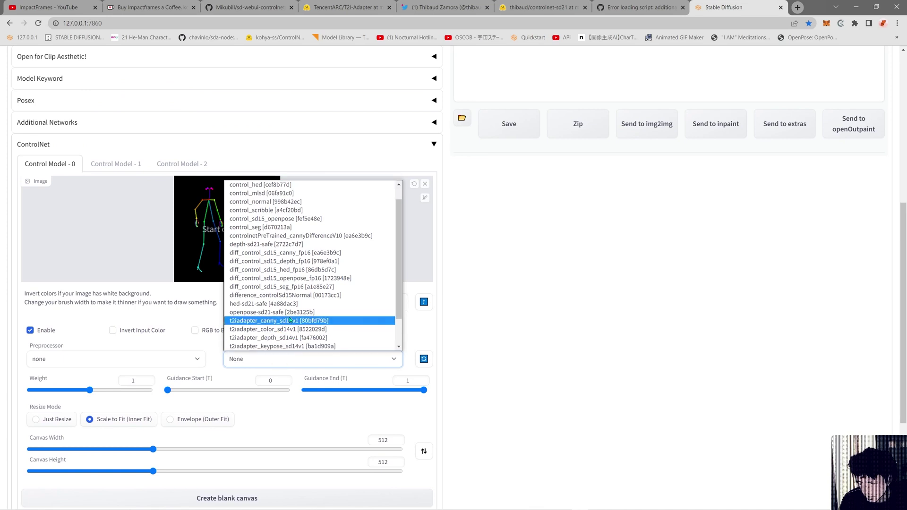
{"action": "left_click", "coordinate": [296, 312]}
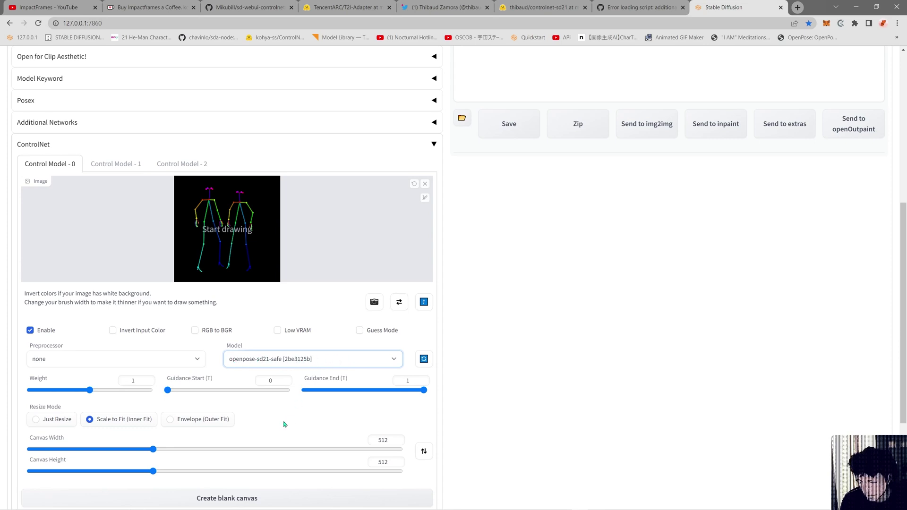
{"action": "scroll", "coordinate": [285, 424], "scroll_direction": "down", "scroll_amount": 1}
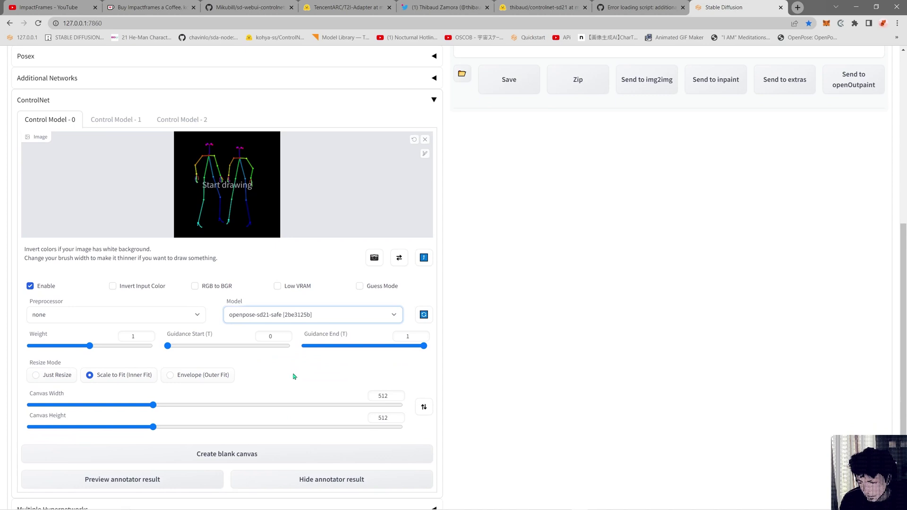
{"action": "scroll", "coordinate": [291, 381], "scroll_direction": "up", "scroll_amount": 2}
{"action": "scroll", "coordinate": [567, 374], "scroll_direction": "up", "scroll_amount": 5}
{"action": "scroll", "coordinate": [457, 298], "scroll_direction": "up", "scroll_amount": 1}
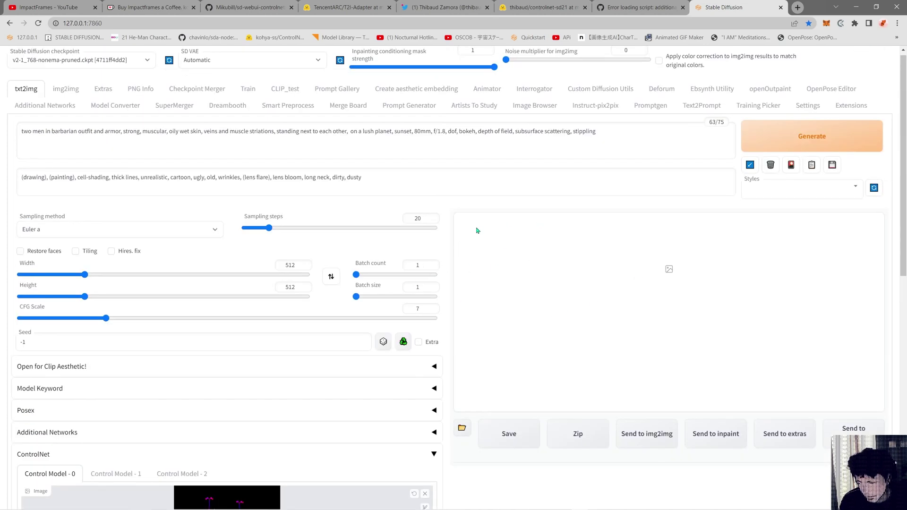
Generate the first render, then turn on Restore faces, set width to 896, and leave Hires. fix off
{"action": "left_click", "coordinate": [813, 144]}
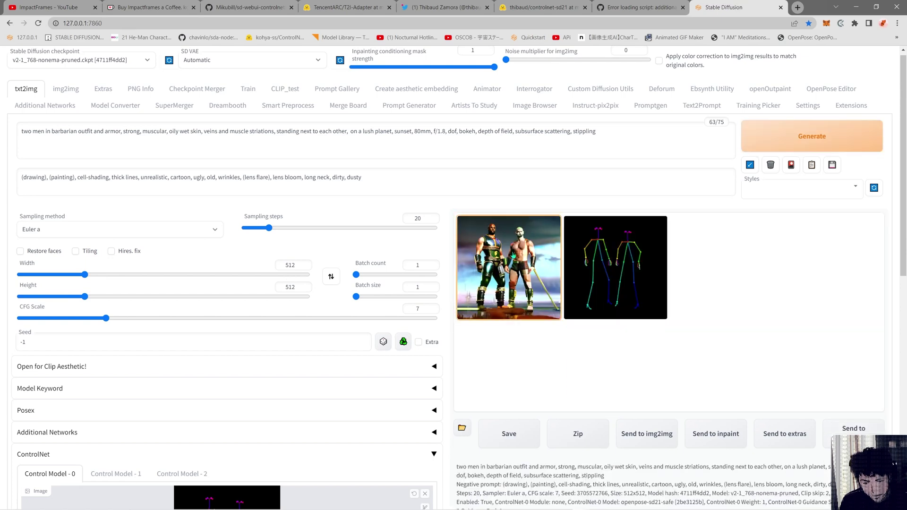
{"action": "left_click", "coordinate": [513, 255]}
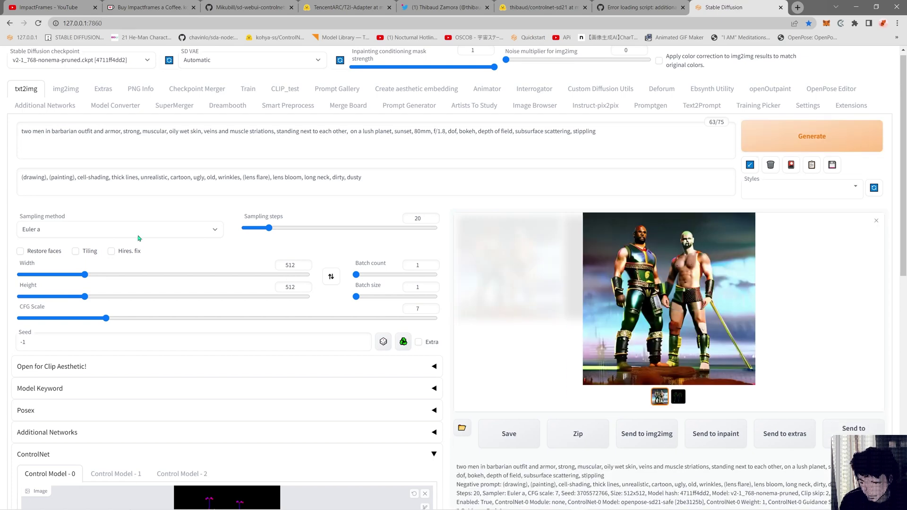
{"action": "left_click", "coordinate": [21, 251]}
{"action": "left_click", "coordinate": [111, 251]}
{"action": "left_click", "coordinate": [141, 274]}
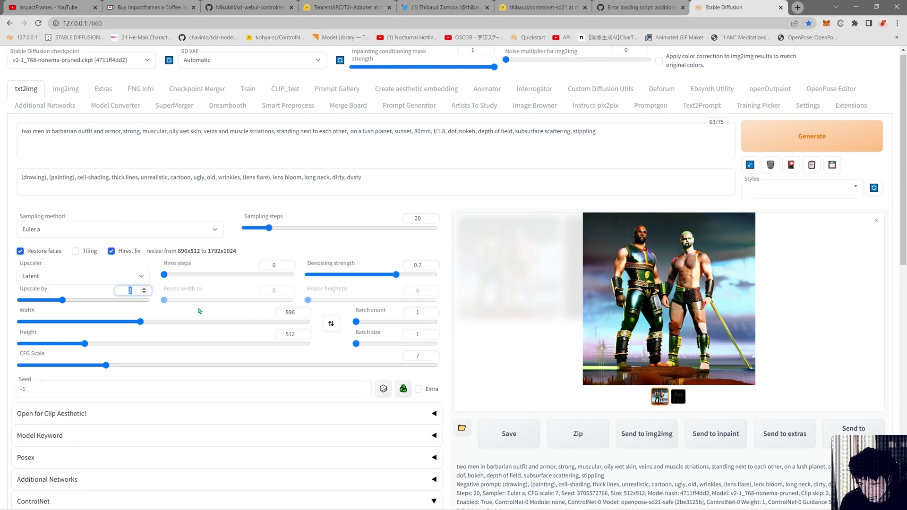
{"action": "left_click", "coordinate": [142, 338]}
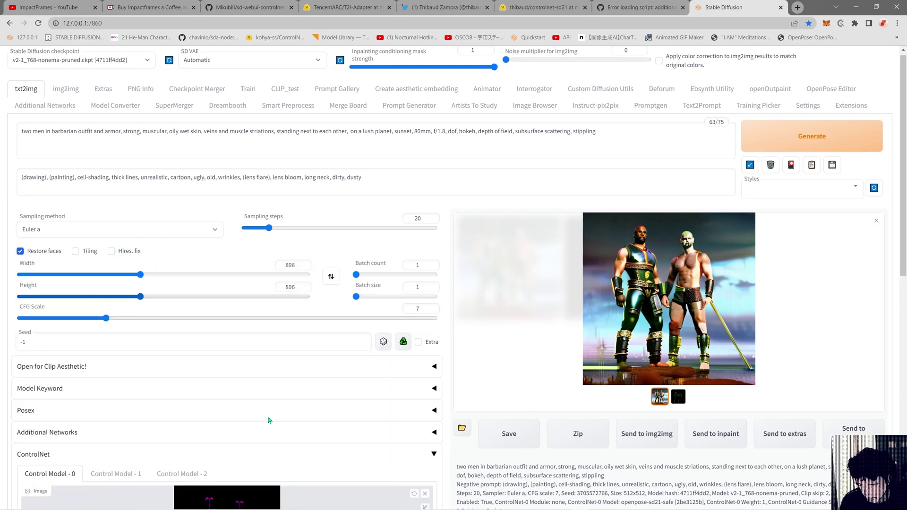
{"action": "scroll", "coordinate": [283, 364], "scroll_direction": "down", "scroll_amount": 10}
{"action": "scroll", "coordinate": [302, 366], "scroll_direction": "up", "scroll_amount": 5}
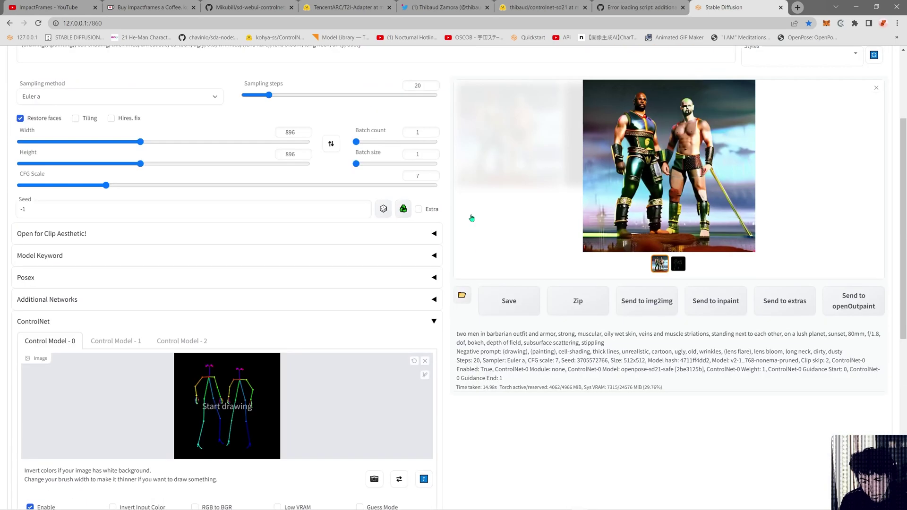
Inspect the two armored barbarians image full screen, then close it
{"action": "left_click", "coordinate": [646, 165]}
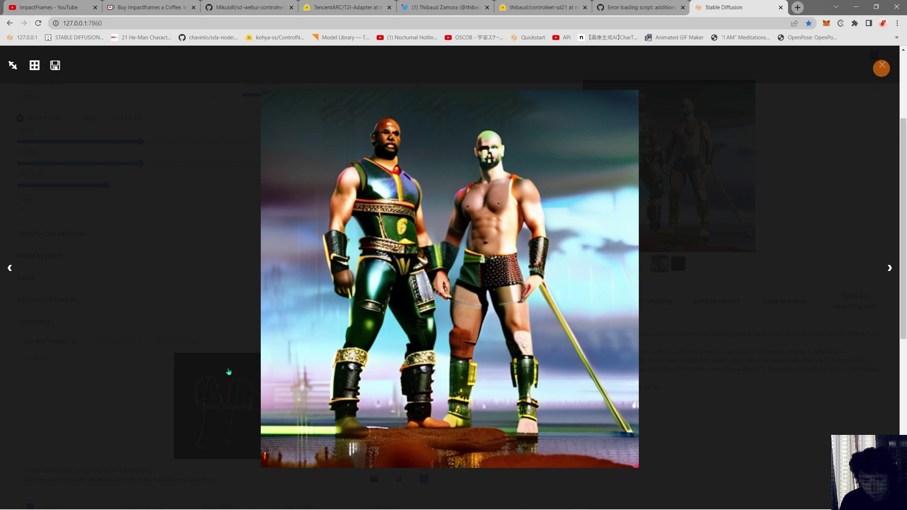
{"action": "left_click", "coordinate": [881, 64]}
{"action": "scroll", "coordinate": [433, 151], "scroll_direction": "up", "scroll_amount": 3}
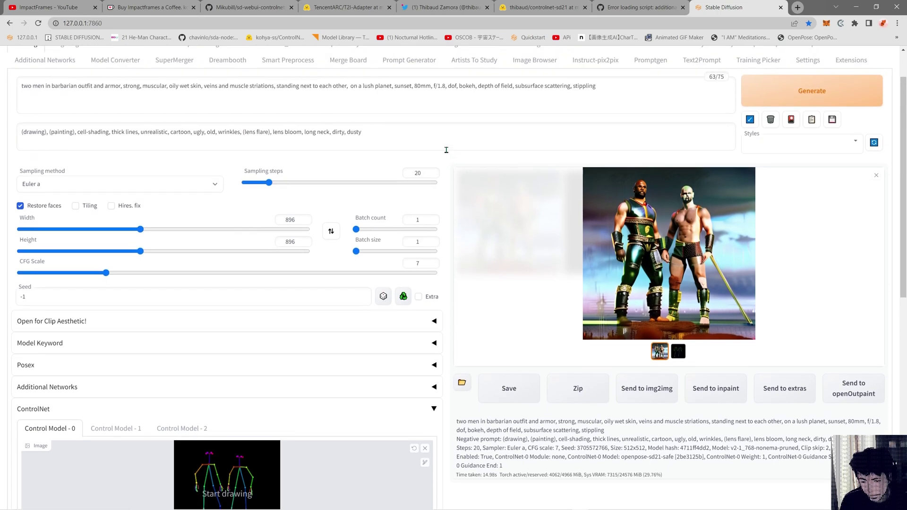
Set SD VAE to None and the ControlNet canvas width and height to 896
{"action": "left_click", "coordinate": [212, 66]}
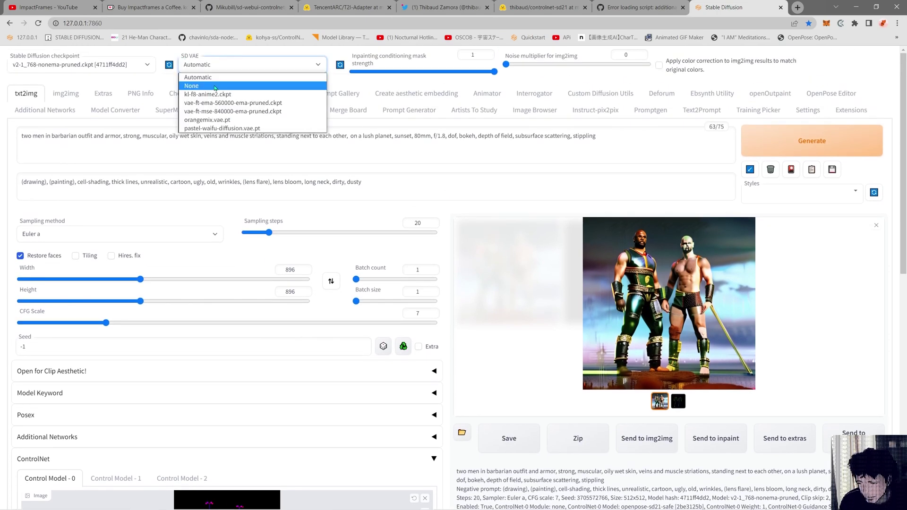
{"action": "left_click", "coordinate": [216, 86]}
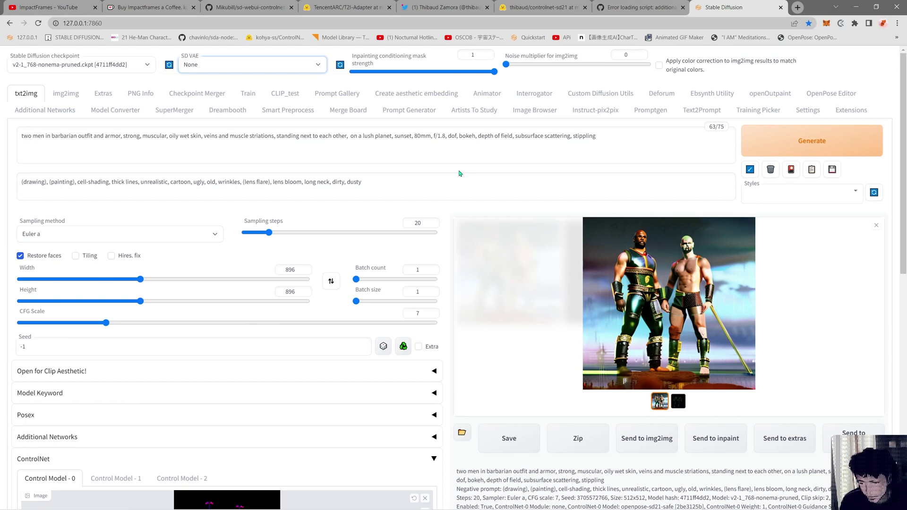
{"action": "scroll", "coordinate": [460, 174], "scroll_direction": "down", "scroll_amount": 3}
{"action": "scroll", "coordinate": [458, 199], "scroll_direction": "down", "scroll_amount": 5}
{"action": "scroll", "coordinate": [471, 263], "scroll_direction": "up", "scroll_amount": 8}
{"action": "scroll", "coordinate": [448, 310], "scroll_direction": "down", "scroll_amount": 8}
{"action": "left_click_drag", "start_coordinate": [279, 365], "coordinate": [337, 366]}
{"action": "left_click", "coordinate": [337, 386]}
{"action": "scroll", "coordinate": [482, 330], "scroll_direction": "up", "scroll_amount": 8}
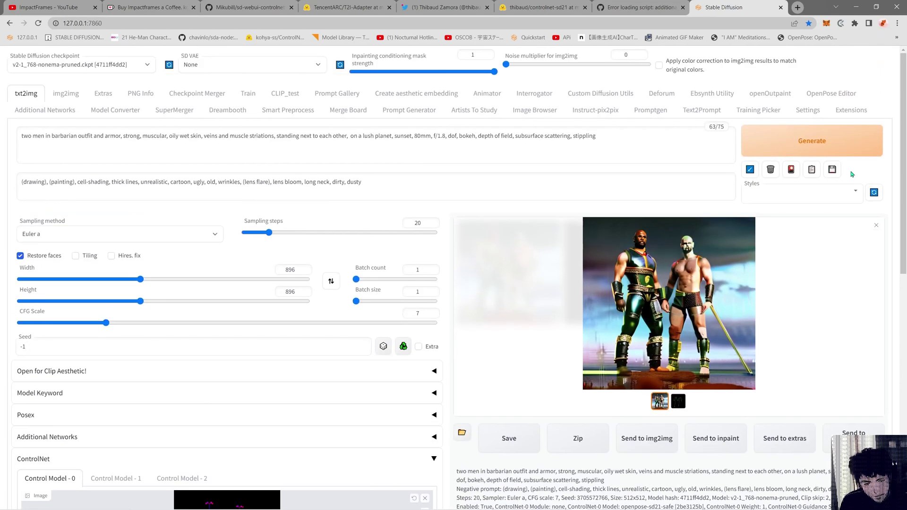
Generate the new 896×896 image and review it full screen
{"action": "left_click", "coordinate": [817, 138]}
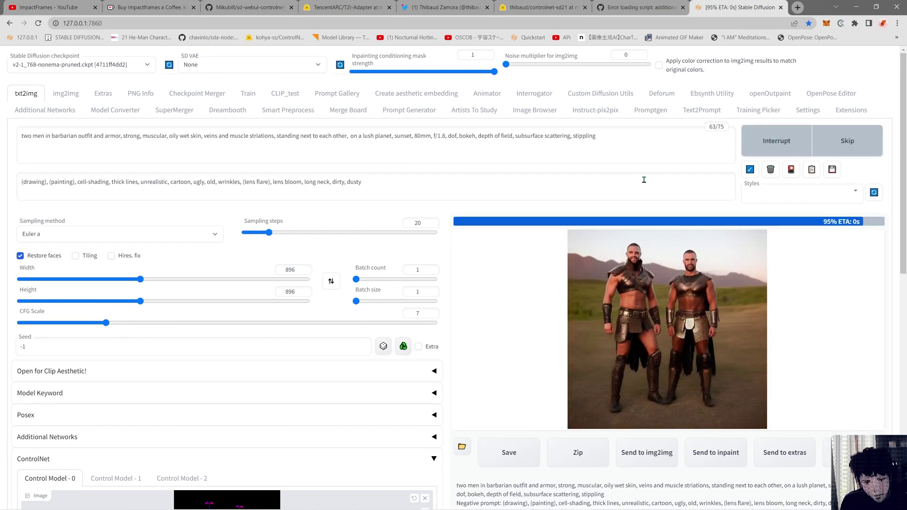
{"action": "left_click", "coordinate": [663, 325]}
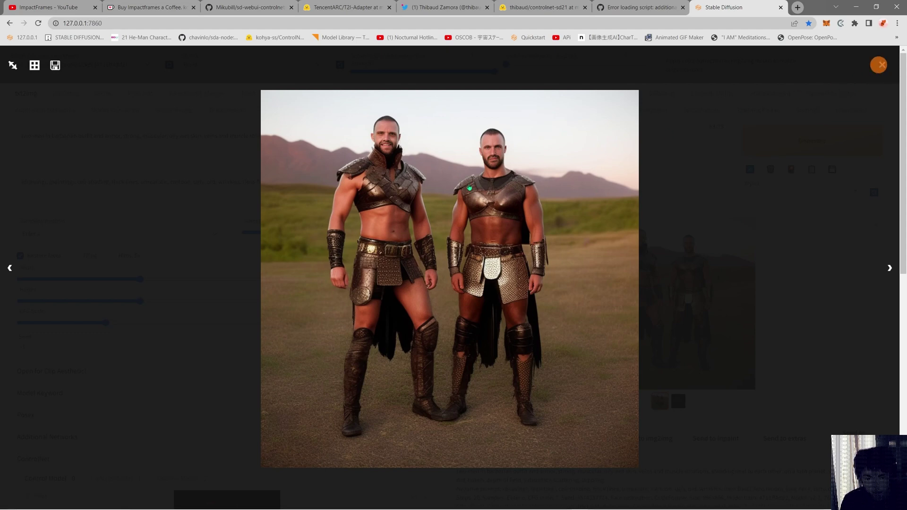
{"action": "left_click", "coordinate": [467, 187]}
{"action": "scroll", "coordinate": [468, 283], "scroll_direction": "down", "scroll_amount": 3}
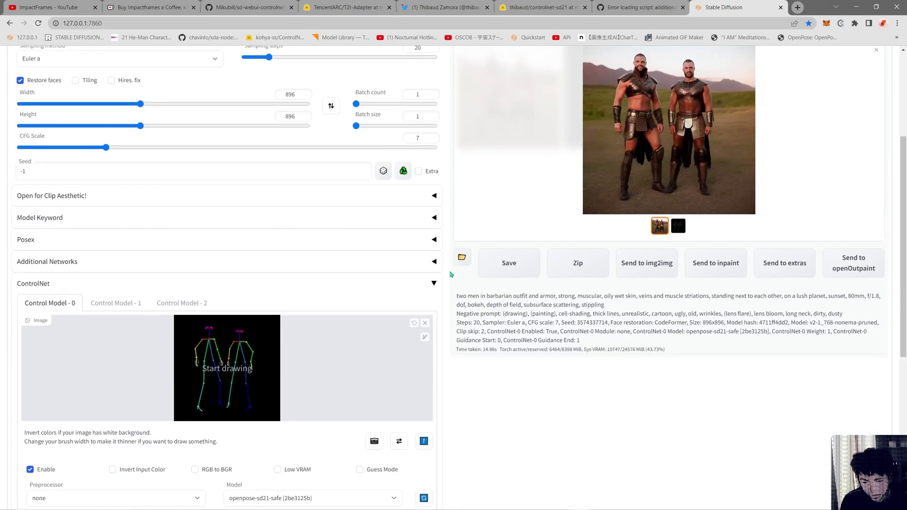
{"action": "scroll", "coordinate": [451, 274], "scroll_direction": "up", "scroll_amount": 3}
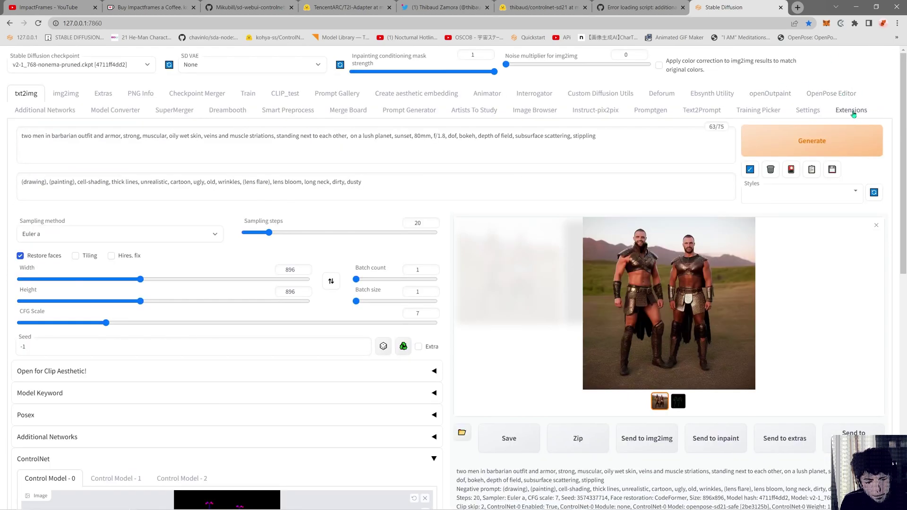
Change the ControlNet config path in Settings to cldm_v15.yaml and apply the settings
{"action": "left_click", "coordinate": [813, 112]}
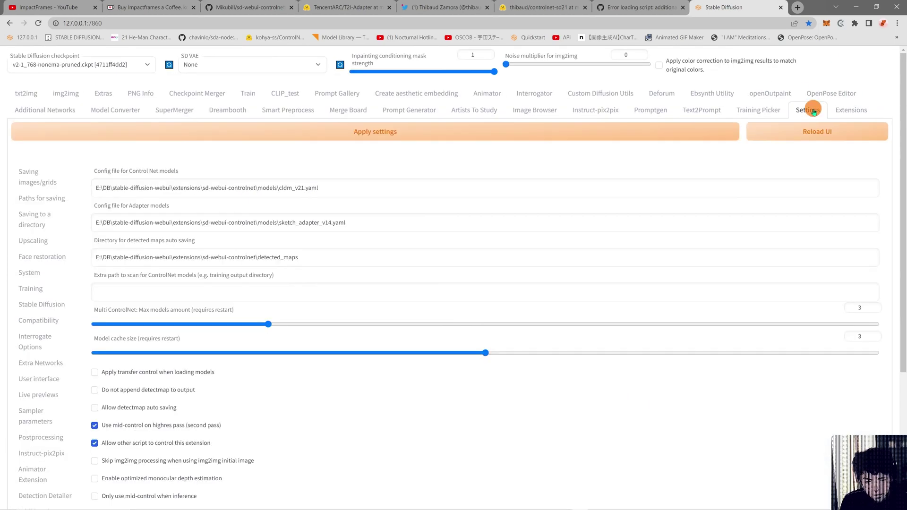
{"action": "left_click", "coordinate": [300, 186]}
{"action": "type", "text": "1.5"}
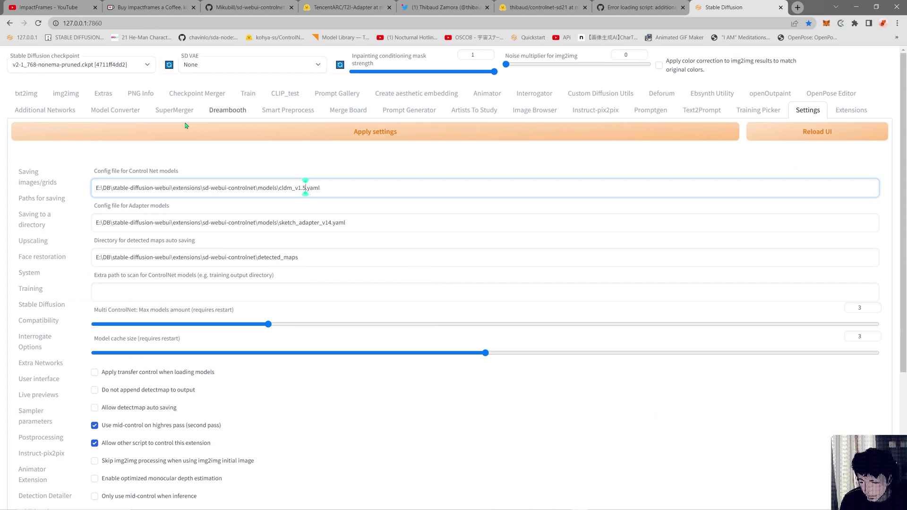
{"action": "left_click", "coordinate": [303, 187]}
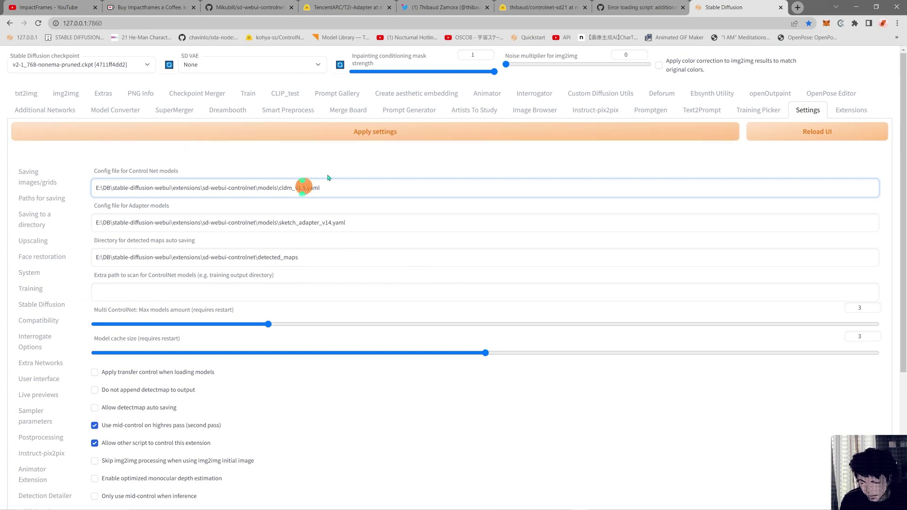
{"action": "key", "text": "BackSpace"}
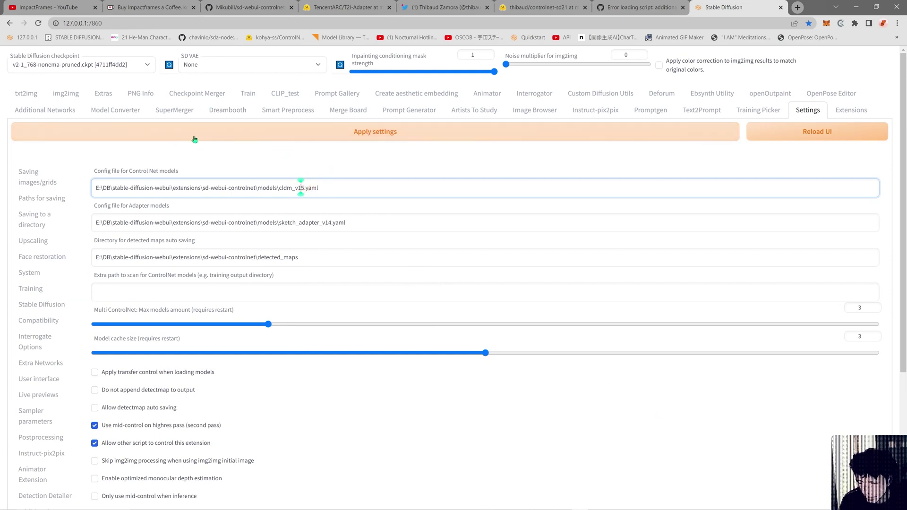
{"action": "left_click", "coordinate": [229, 134]}
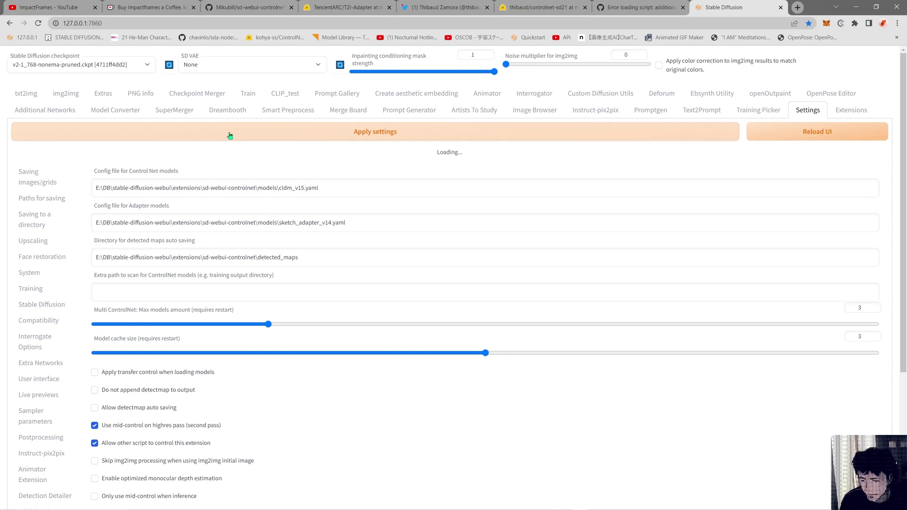
{"action": "left_click", "coordinate": [29, 95]}
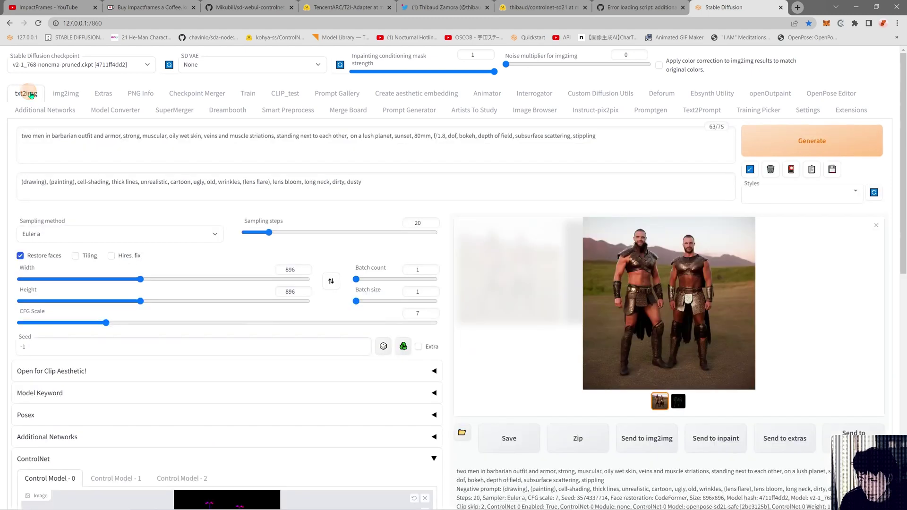
{"action": "scroll", "coordinate": [448, 323], "scroll_direction": "down", "scroll_amount": 8}
{"action": "scroll", "coordinate": [449, 319], "scroll_direction": "up", "scroll_amount": 7}
{"action": "scroll", "coordinate": [449, 317], "scroll_direction": "up", "scroll_amount": 1}
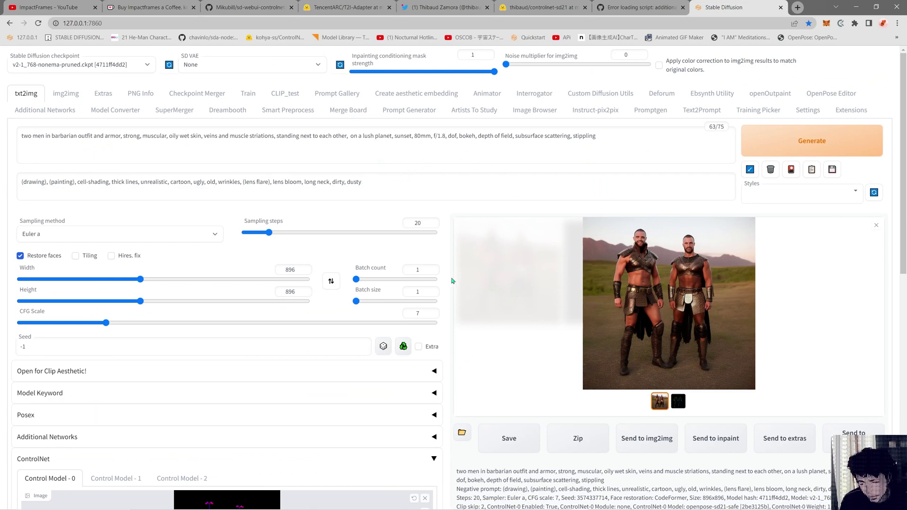
{"action": "scroll", "coordinate": [440, 296], "scroll_direction": "down", "scroll_amount": 9}
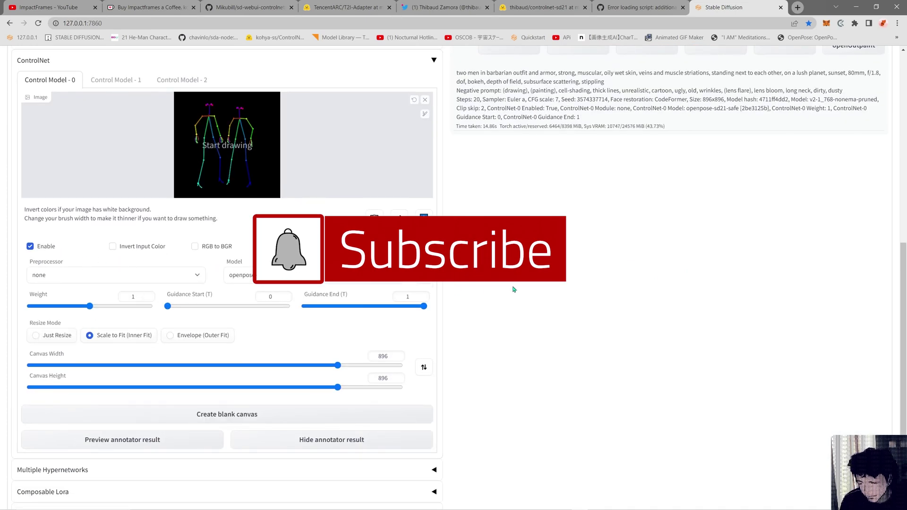
{"action": "scroll", "coordinate": [513, 288], "scroll_direction": "up", "scroll_amount": 9}
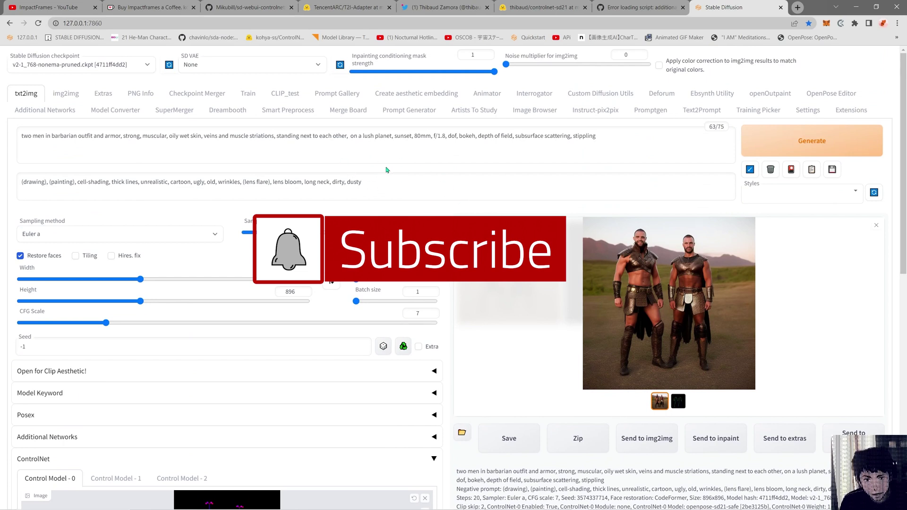
{"action": "scroll", "coordinate": [452, 363], "scroll_direction": "down", "scroll_amount": 9}
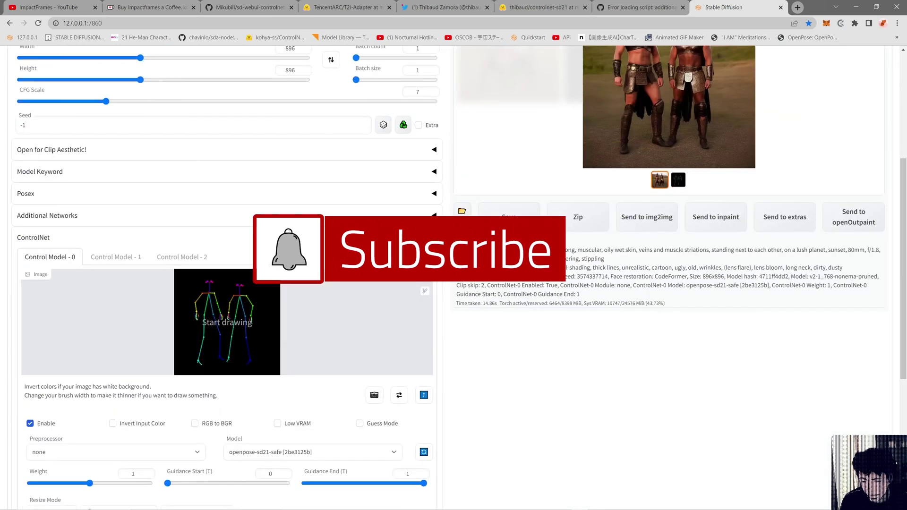
{"action": "scroll", "coordinate": [449, 302], "scroll_direction": "up", "scroll_amount": 9}
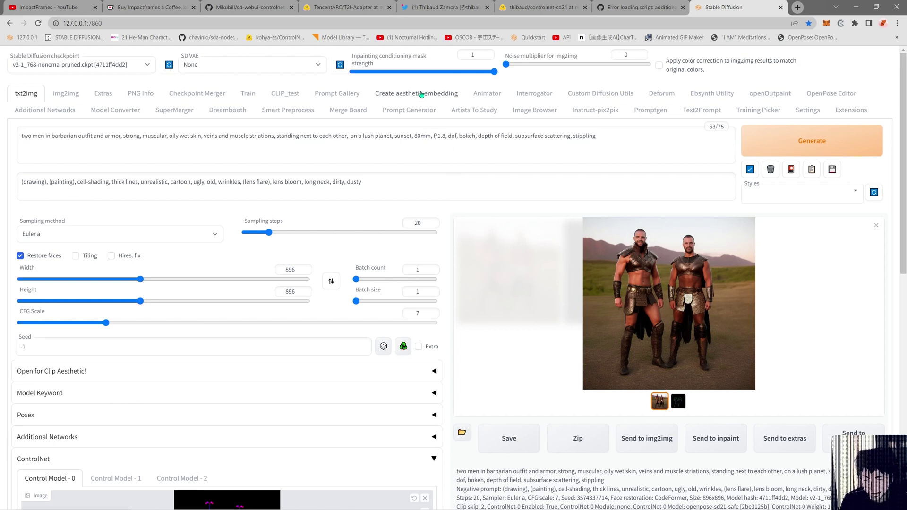
Go to the r/StableDiffusion subreddit on Reddit in a new browser tab
{"action": "left_click", "coordinate": [797, 8]}
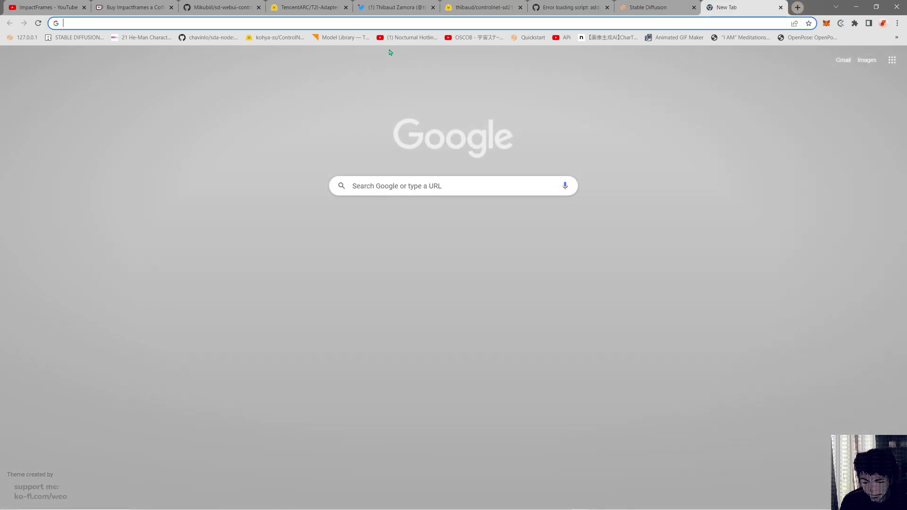
{"action": "left_click", "coordinate": [251, 25]}
{"action": "type", "text": "reddit.com/r/StableDiffusion/"}
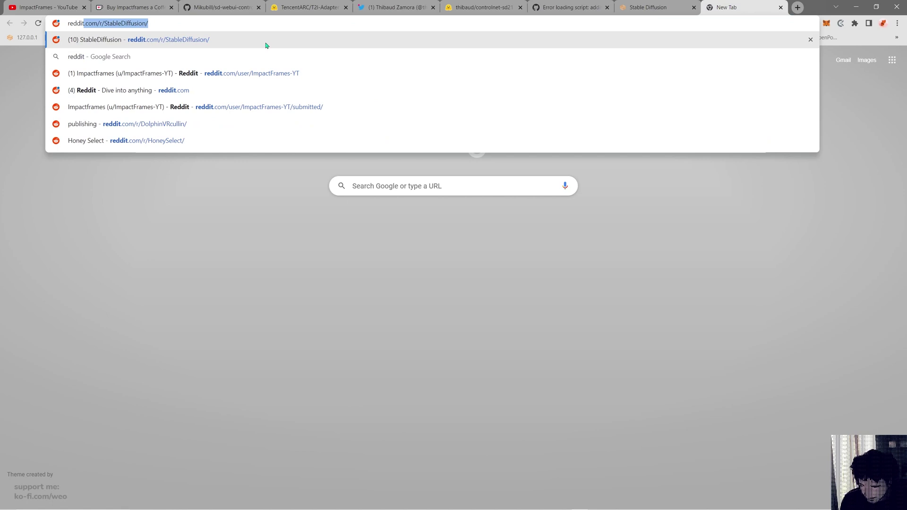
{"action": "left_click", "coordinate": [203, 42]}
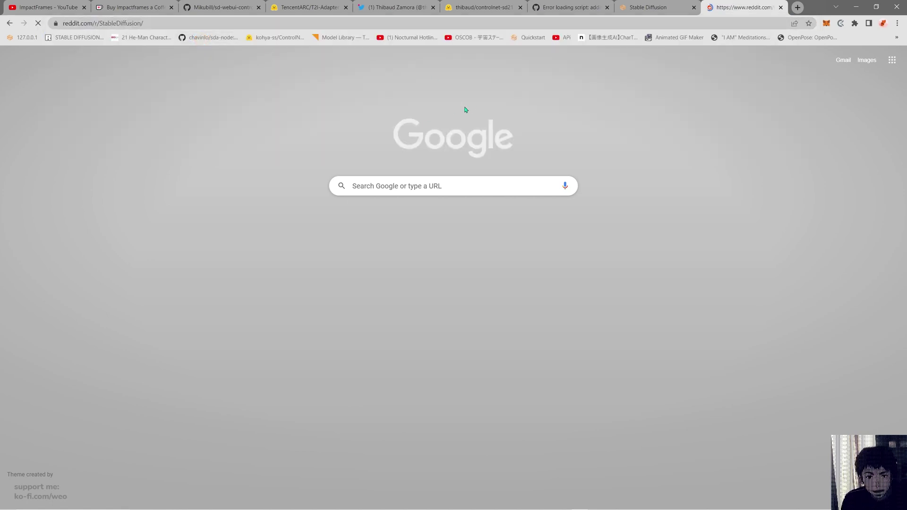
Read the 'Found it in the wild' post, then return to the Stable Diffusion web UI tab
{"action": "scroll", "coordinate": [414, 232], "scroll_direction": "down", "scroll_amount": 3}
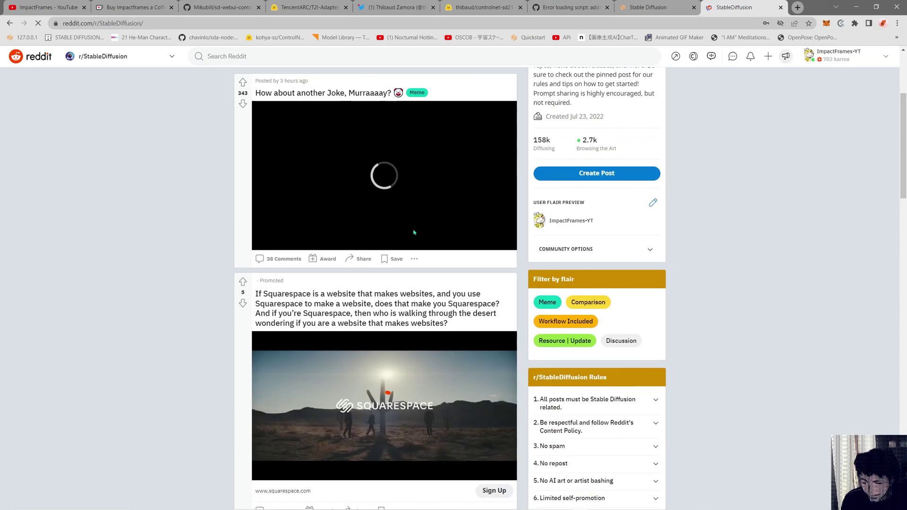
{"action": "scroll", "coordinate": [413, 232], "scroll_direction": "down", "scroll_amount": 5}
{"action": "scroll", "coordinate": [417, 243], "scroll_direction": "down", "scroll_amount": 5}
{"action": "scroll", "coordinate": [417, 243], "scroll_direction": "down", "scroll_amount": 5}
{"action": "left_click", "coordinate": [715, 56]}
{"action": "left_click", "coordinate": [712, 147]}
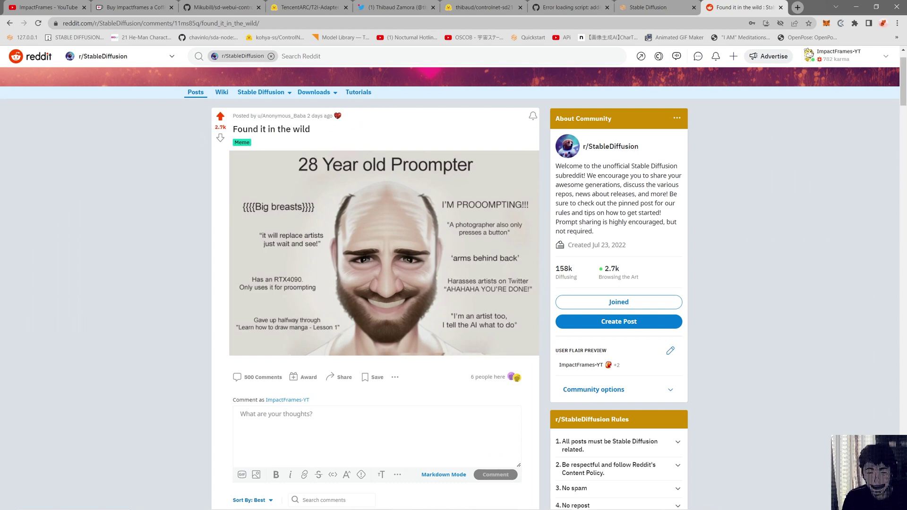
{"action": "scroll", "coordinate": [352, 210], "scroll_direction": "down", "scroll_amount": 5}
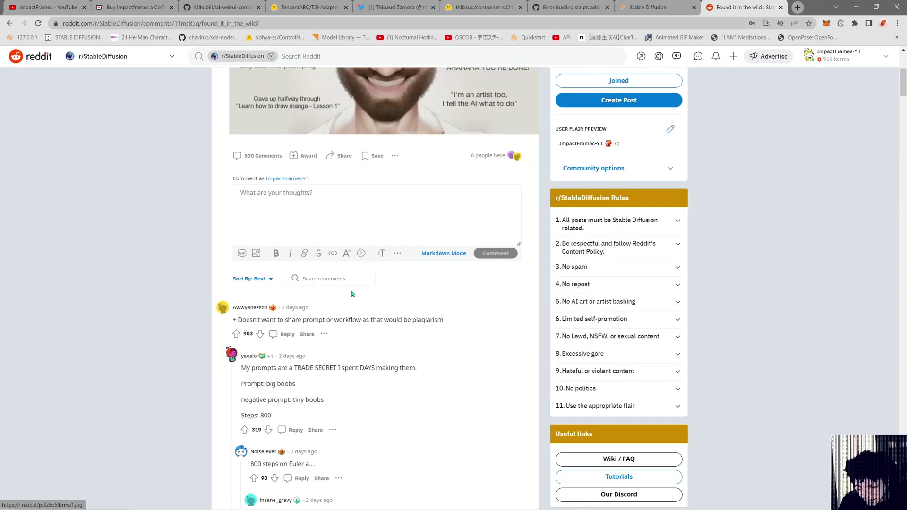
{"action": "scroll", "coordinate": [356, 177], "scroll_direction": "up", "scroll_amount": 4}
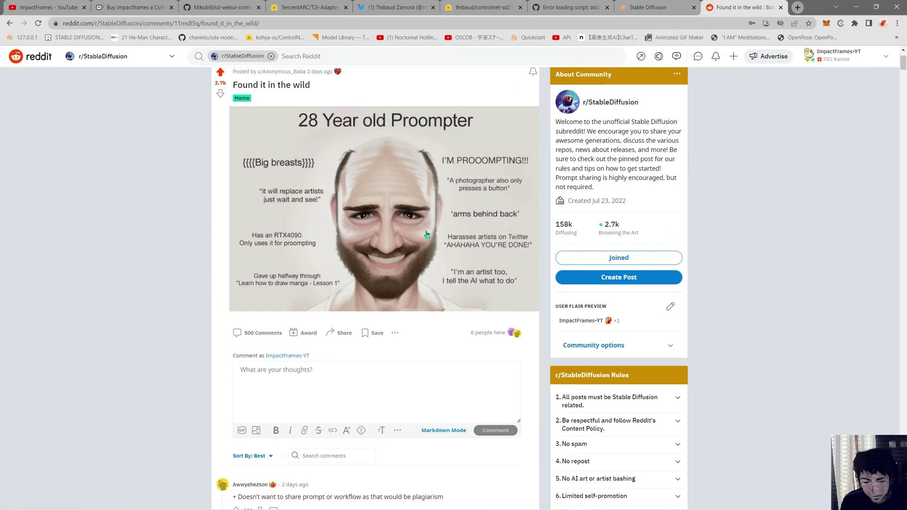
{"action": "left_click", "coordinate": [647, 7]}
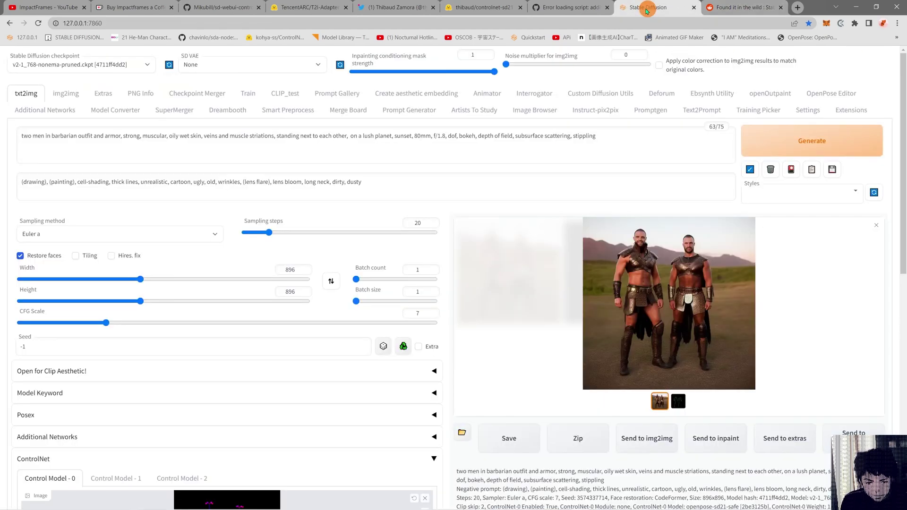
Switch Control Model - 0's model to diff_control_sd15_openpose_fp16 [1723948e]
{"action": "scroll", "coordinate": [449, 277], "scroll_direction": "down", "scroll_amount": 4}
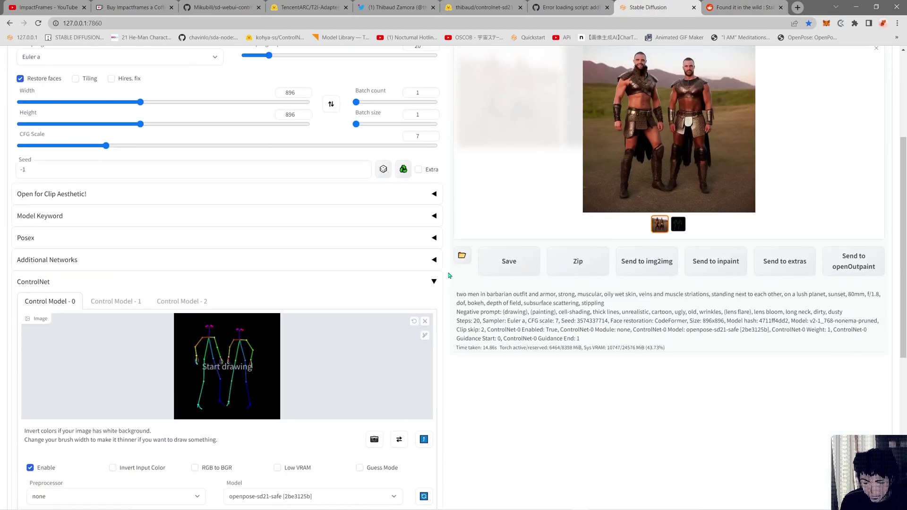
{"action": "scroll", "coordinate": [461, 373], "scroll_direction": "down", "scroll_amount": 3}
{"action": "scroll", "coordinate": [460, 361], "scroll_direction": "up", "scroll_amount": 7}
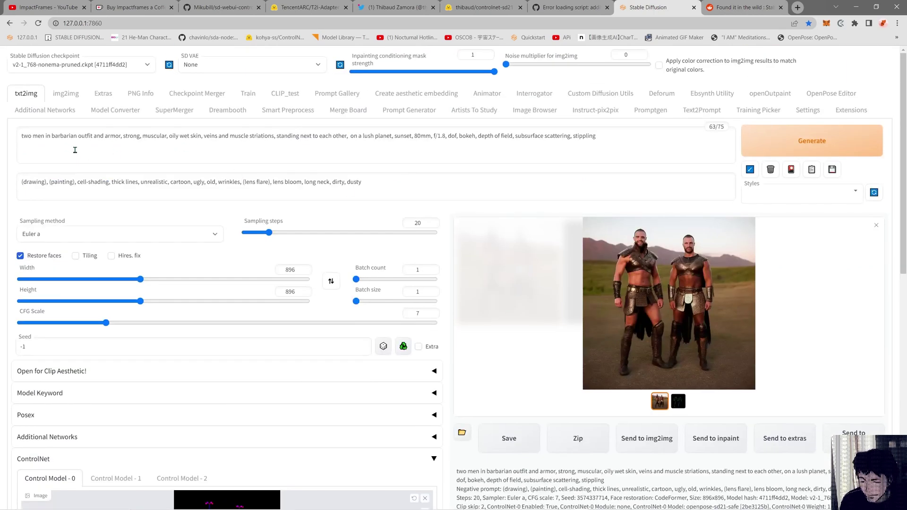
{"action": "scroll", "coordinate": [482, 241], "scroll_direction": "down", "scroll_amount": 9}
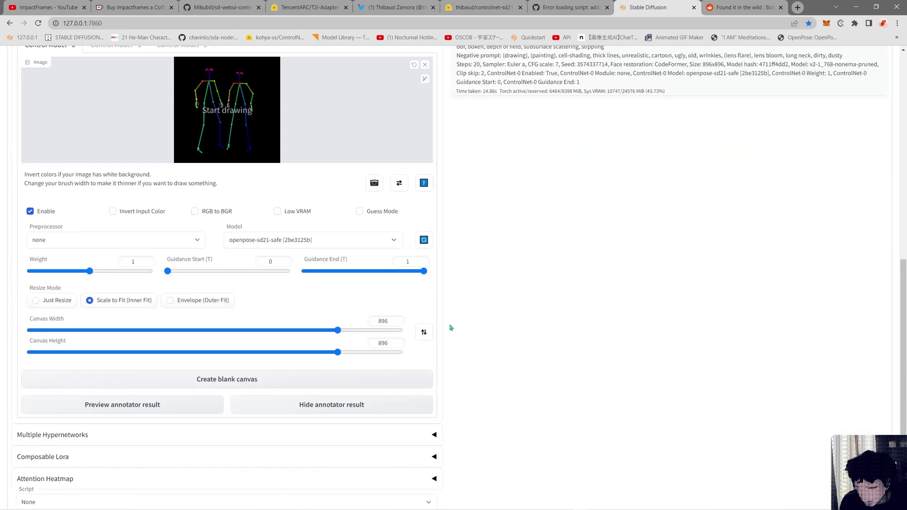
{"action": "scroll", "coordinate": [109, 279], "scroll_direction": "up", "scroll_amount": 3}
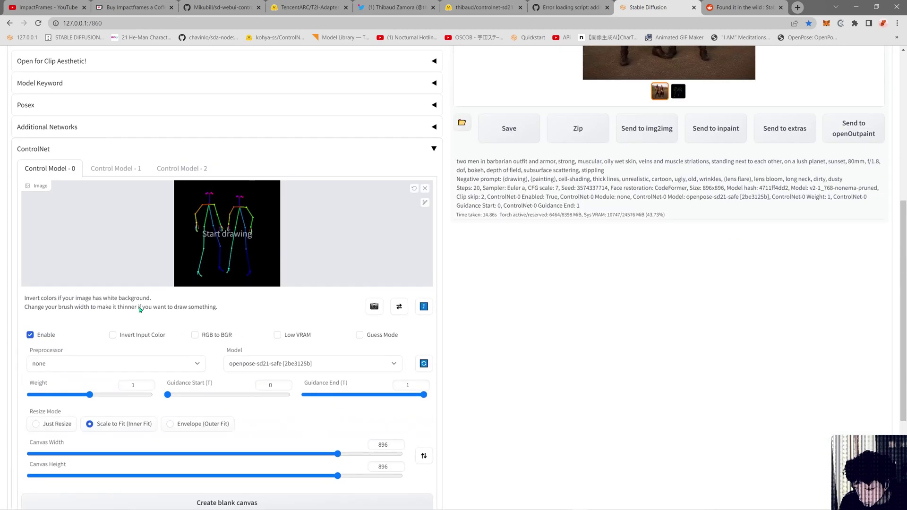
{"action": "left_click", "coordinate": [295, 365]}
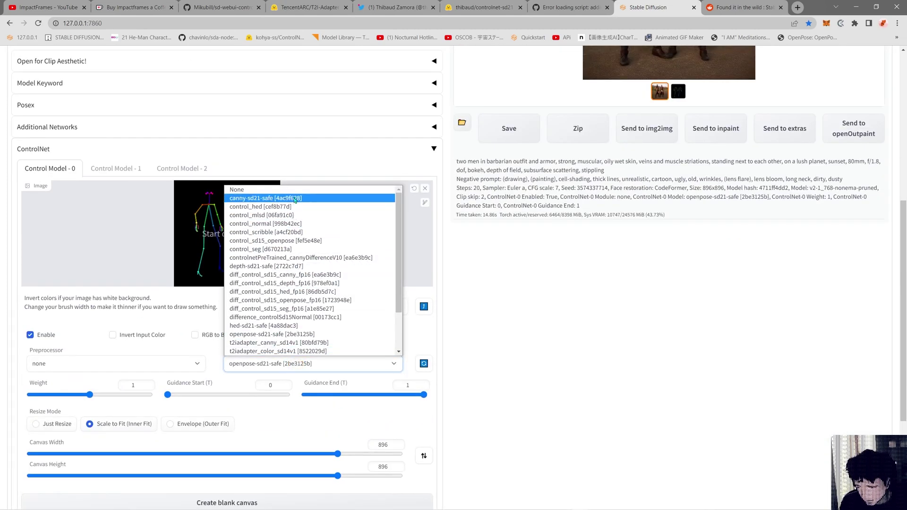
{"action": "left_click", "coordinate": [323, 301]}
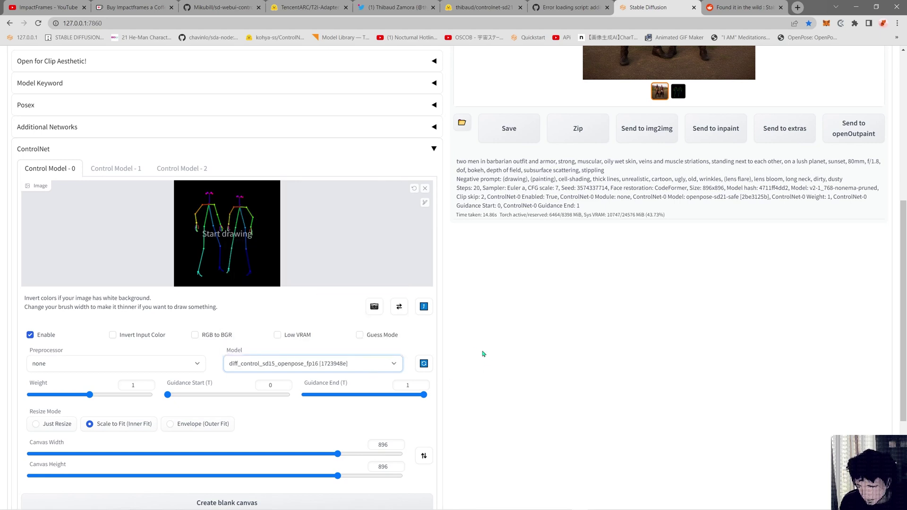
{"action": "scroll", "coordinate": [317, 328], "scroll_direction": "up", "scroll_amount": 3}
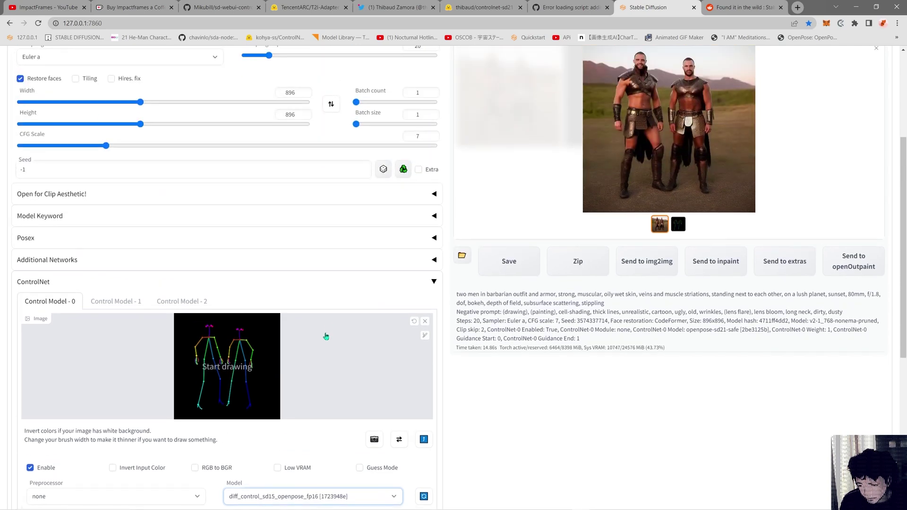
{"action": "scroll", "coordinate": [440, 413], "scroll_direction": "down", "scroll_amount": 4}
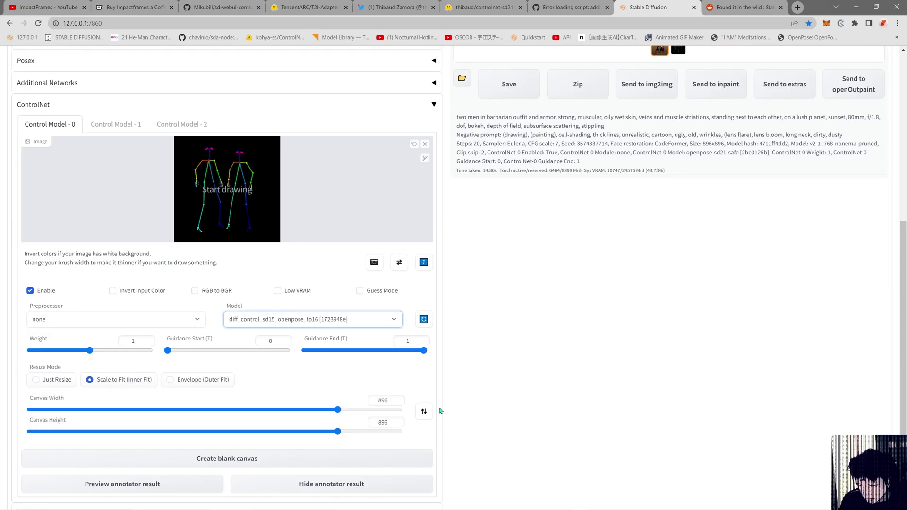
{"action": "scroll", "coordinate": [440, 410], "scroll_direction": "down", "scroll_amount": 2}
{"action": "scroll", "coordinate": [736, 131], "scroll_direction": "up", "scroll_amount": 10}
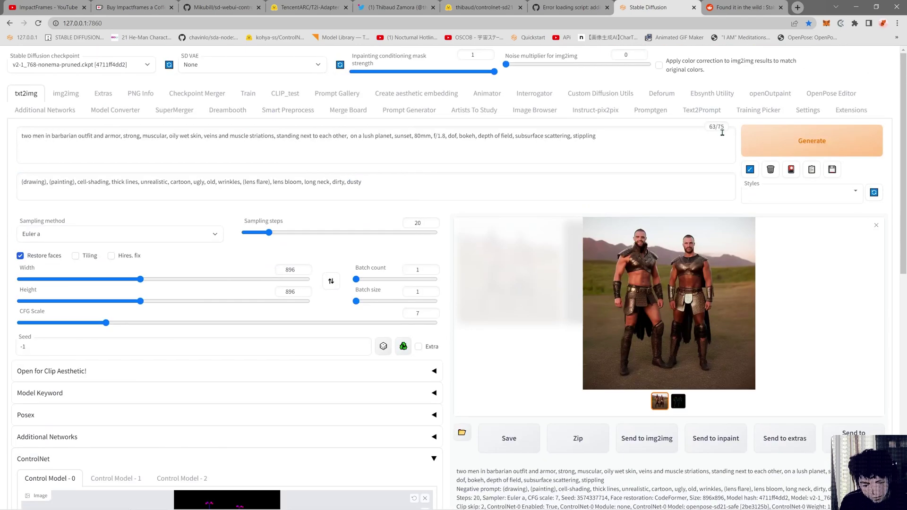
Load the rpg_V4 checkpoint as the Stable Diffusion model
{"action": "left_click", "coordinate": [147, 64]}
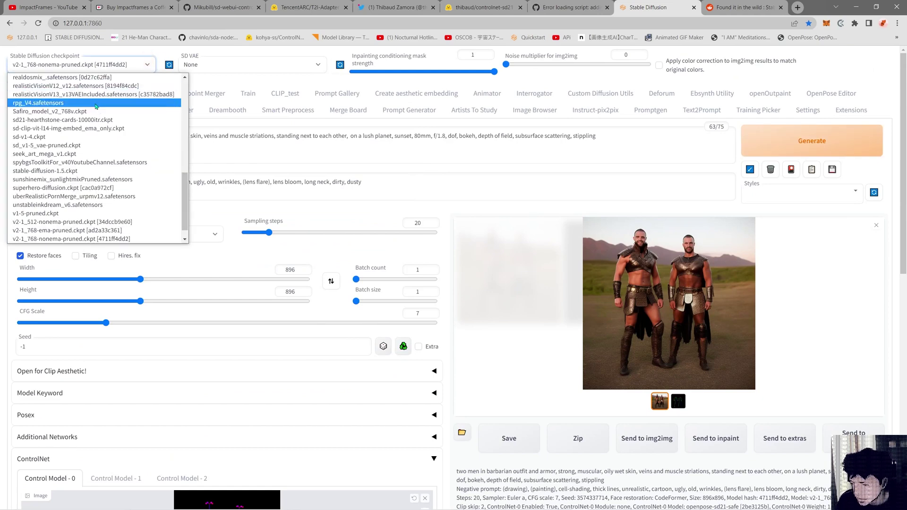
{"action": "scroll", "coordinate": [97, 114], "scroll_direction": "up", "scroll_amount": 10}
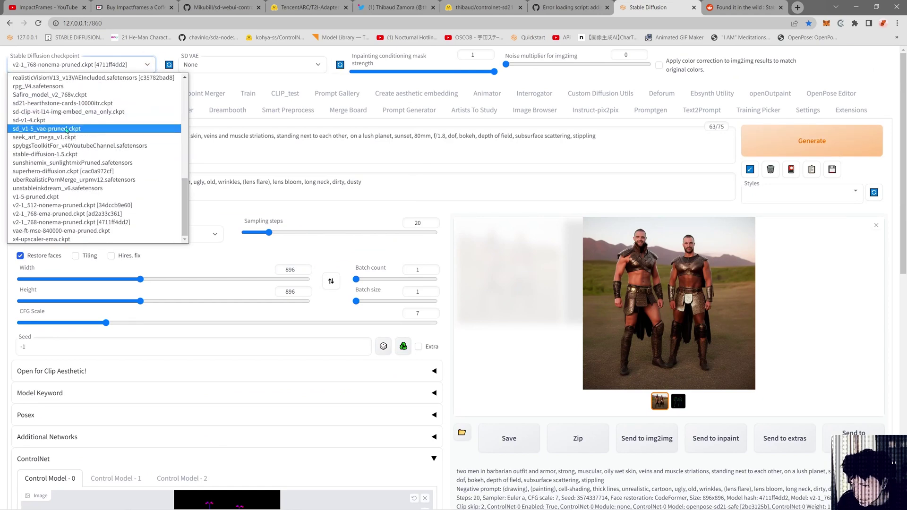
{"action": "scroll", "coordinate": [68, 150], "scroll_direction": "down", "scroll_amount": 5}
{"action": "left_click", "coordinate": [56, 174]}
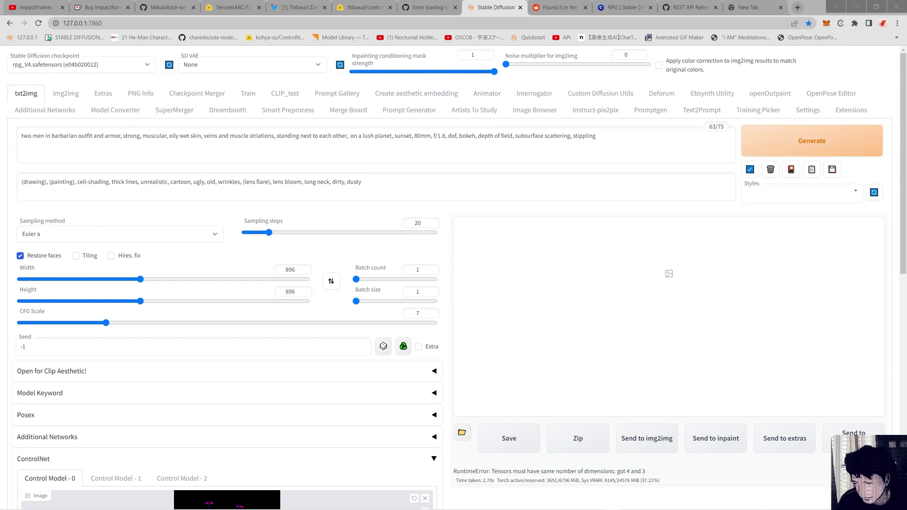
Set the first ControlNet unit's model to t2iadapter_openpose_sd14v1
{"action": "scroll", "coordinate": [415, 160], "scroll_direction": "down", "scroll_amount": 3}
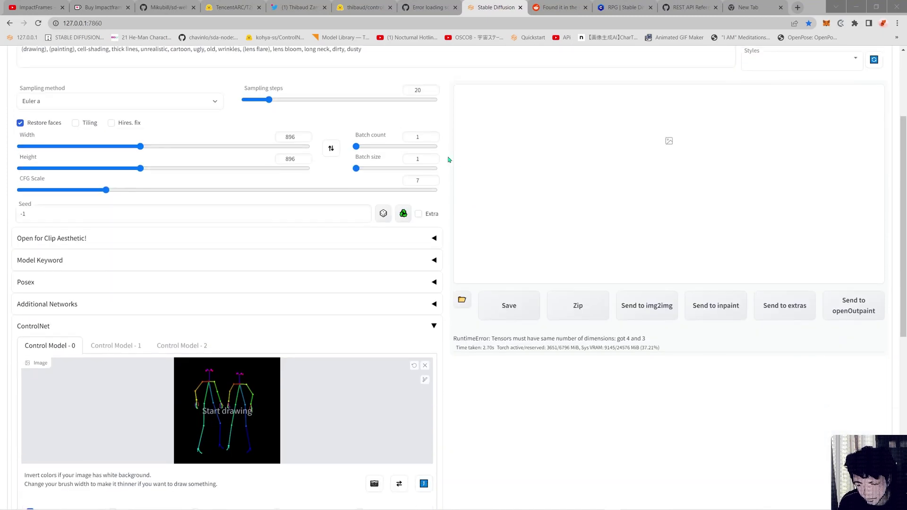
{"action": "scroll", "coordinate": [448, 161], "scroll_direction": "down", "scroll_amount": 2}
{"action": "scroll", "coordinate": [449, 163], "scroll_direction": "up", "scroll_amount": 2}
{"action": "scroll", "coordinate": [449, 162], "scroll_direction": "down", "scroll_amount": 5}
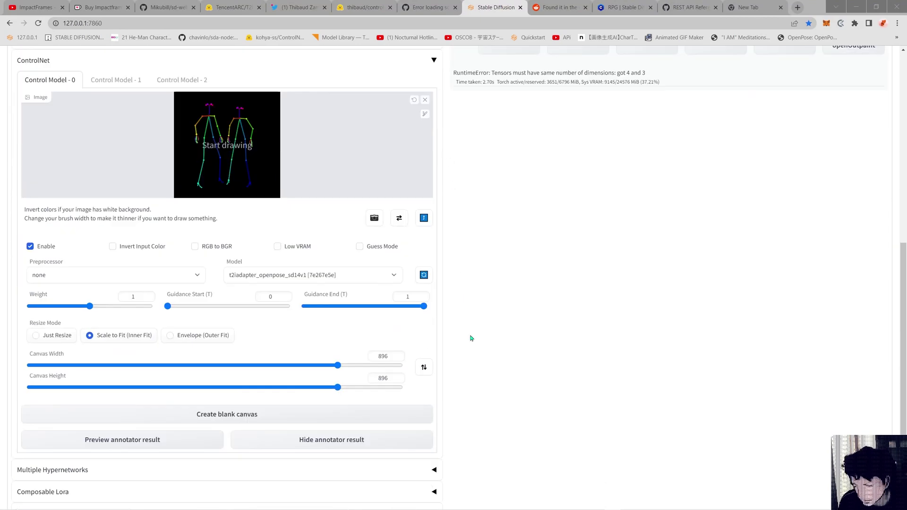
{"action": "left_click", "coordinate": [260, 279]}
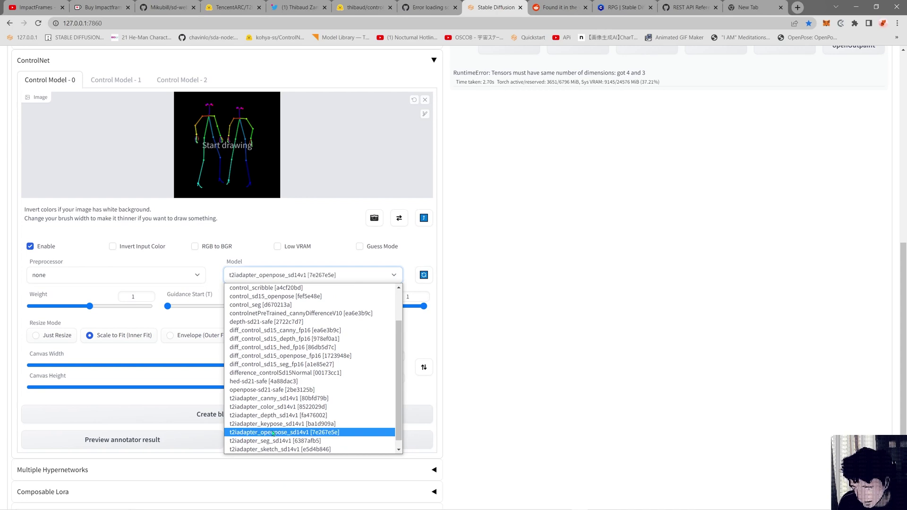
{"action": "left_click", "coordinate": [278, 432]}
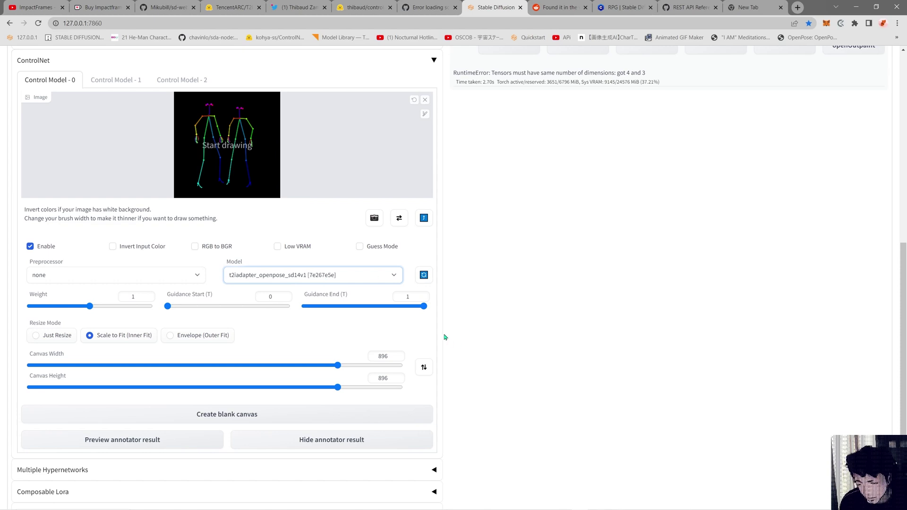
{"action": "scroll", "coordinate": [442, 347], "scroll_direction": "up", "scroll_amount": 2}
{"action": "scroll", "coordinate": [442, 346], "scroll_direction": "down", "scroll_amount": 1}
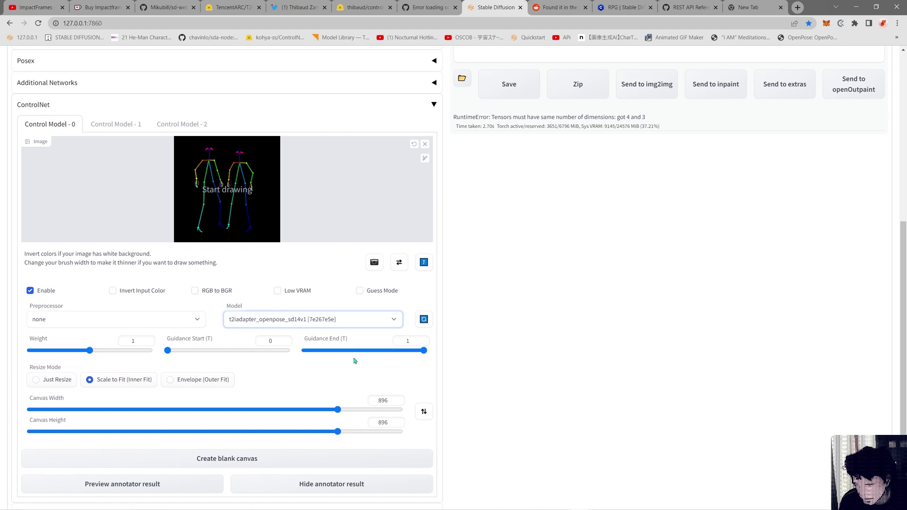
{"action": "scroll", "coordinate": [373, 387], "scroll_direction": "up", "scroll_amount": 2}
Show Control Model - 1, the second ControlNet unit holding the painting
{"action": "left_click", "coordinate": [113, 213]}
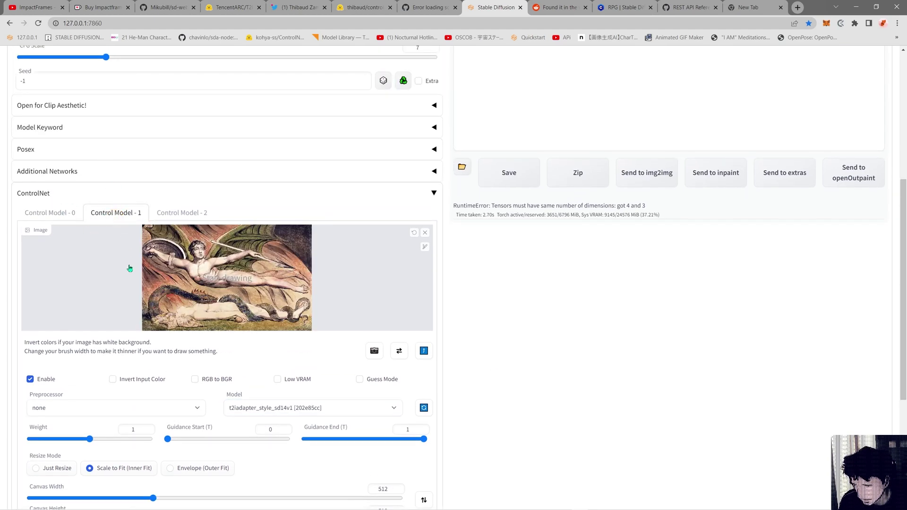
{"action": "scroll", "coordinate": [133, 284], "scroll_direction": "down", "scroll_amount": 2}
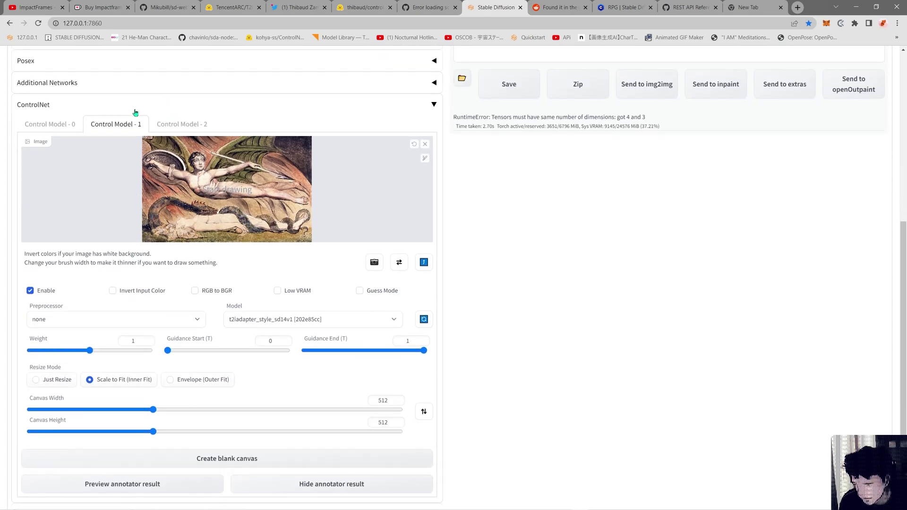
{"action": "scroll", "coordinate": [610, 270], "scroll_direction": "up", "scroll_amount": 5}
{"action": "scroll", "coordinate": [611, 270], "scroll_direction": "up", "scroll_amount": 3}
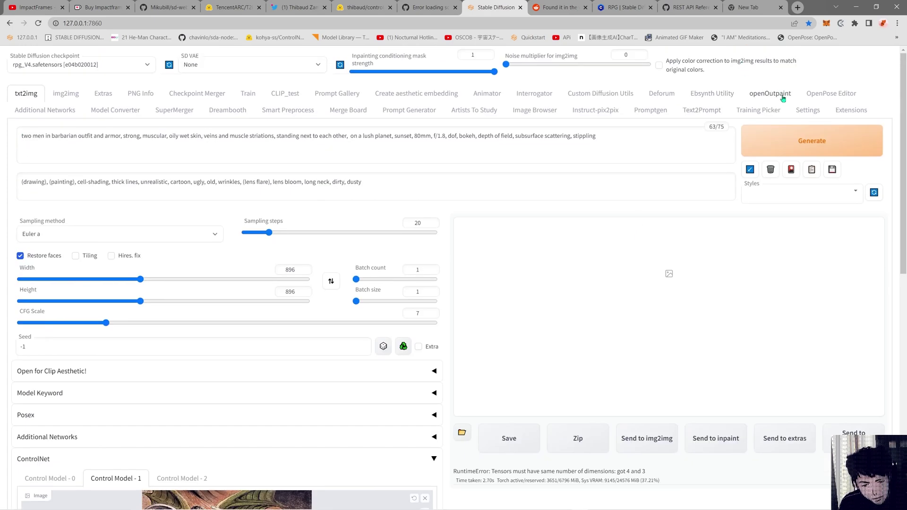
Review the ControlNet settings in Settings, then return to txt2img's ControlNet section
{"action": "left_click", "coordinate": [810, 111]}
{"action": "scroll", "coordinate": [302, 401], "scroll_direction": "down", "scroll_amount": 2}
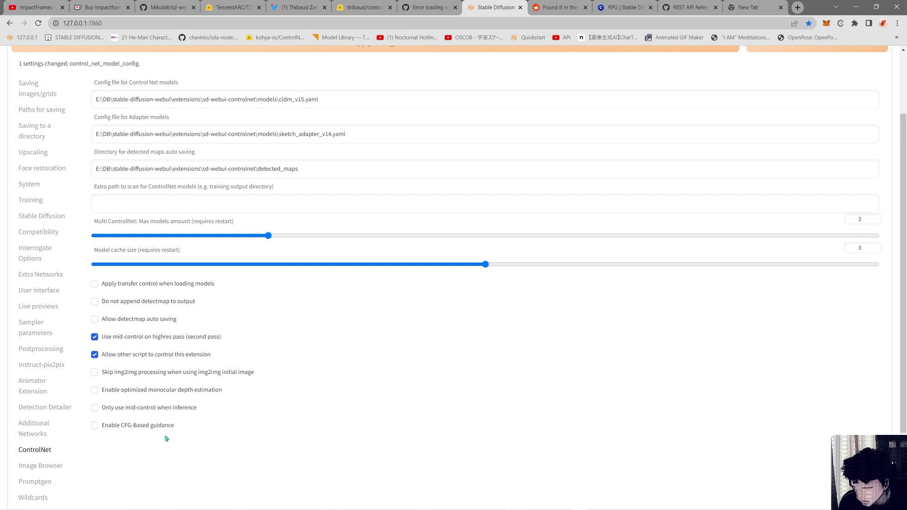
{"action": "scroll", "coordinate": [317, 413], "scroll_direction": "up", "scroll_amount": 2}
{"action": "scroll", "coordinate": [307, 415], "scroll_direction": "down", "scroll_amount": 3}
{"action": "scroll", "coordinate": [307, 409], "scroll_direction": "up", "scroll_amount": 3}
{"action": "left_click", "coordinate": [25, 97]}
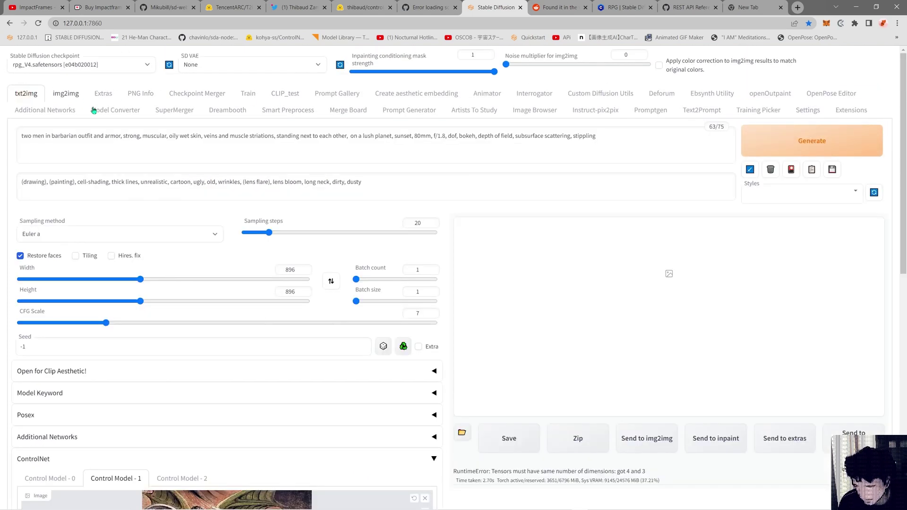
{"action": "scroll", "coordinate": [449, 267], "scroll_direction": "down", "scroll_amount": 6}
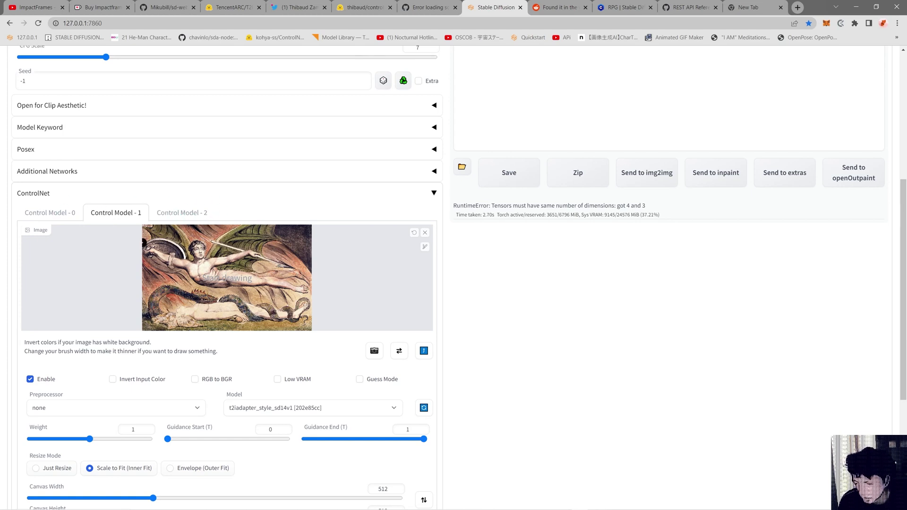
Keep t2iadapter_style_sd14v1 as the model of Control Model - 1
{"action": "scroll", "coordinate": [250, 274], "scroll_direction": "down", "scroll_amount": 2}
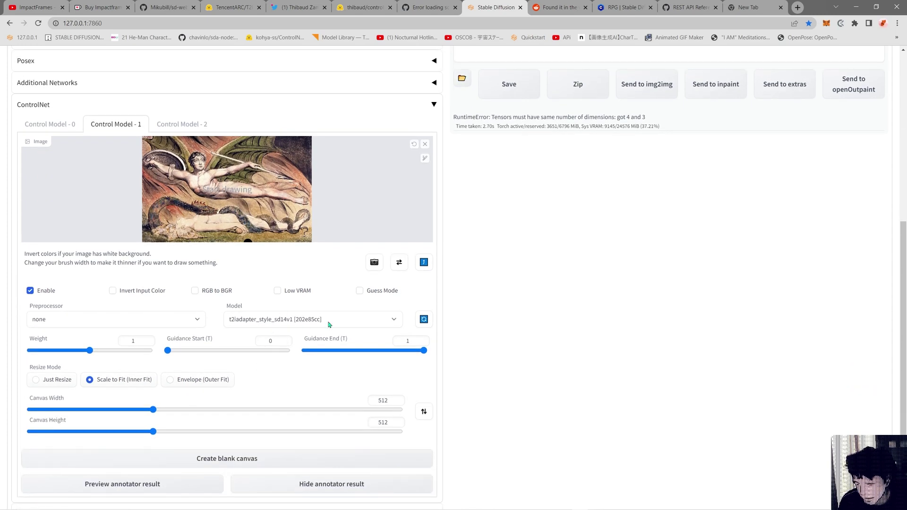
{"action": "left_click", "coordinate": [342, 320]}
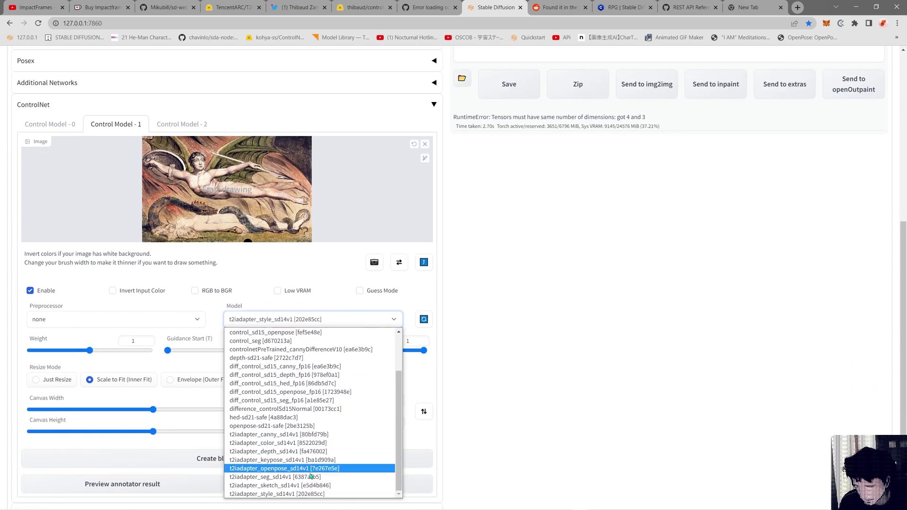
{"action": "left_click", "coordinate": [293, 493]}
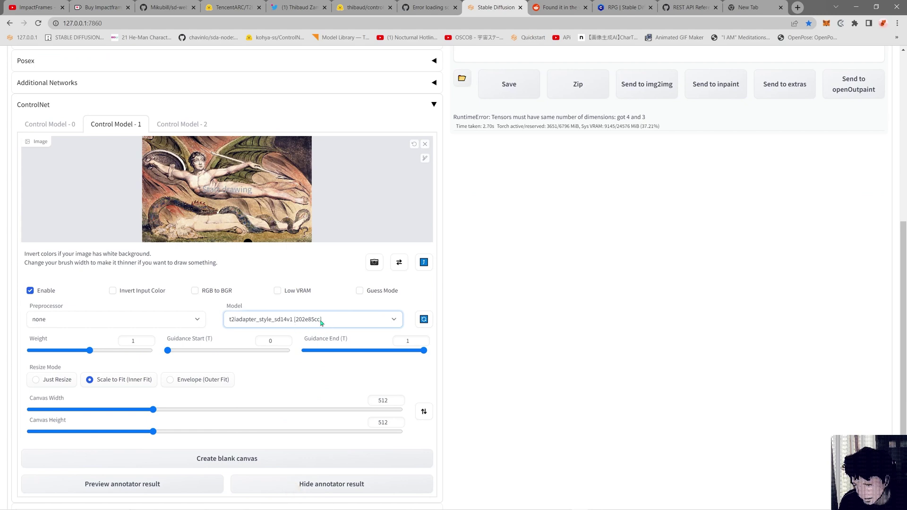
{"action": "scroll", "coordinate": [259, 188], "scroll_direction": "up", "scroll_amount": 2}
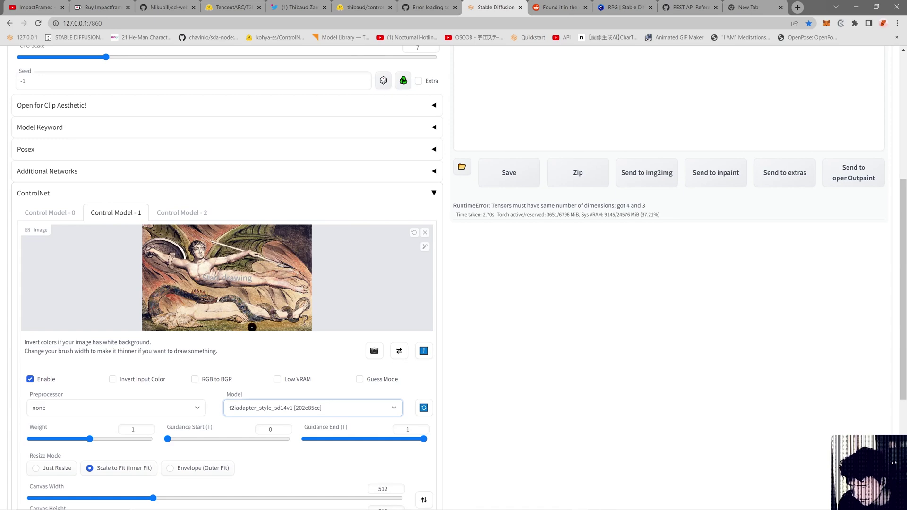
{"action": "scroll", "coordinate": [257, 319], "scroll_direction": "down", "scroll_amount": 1}
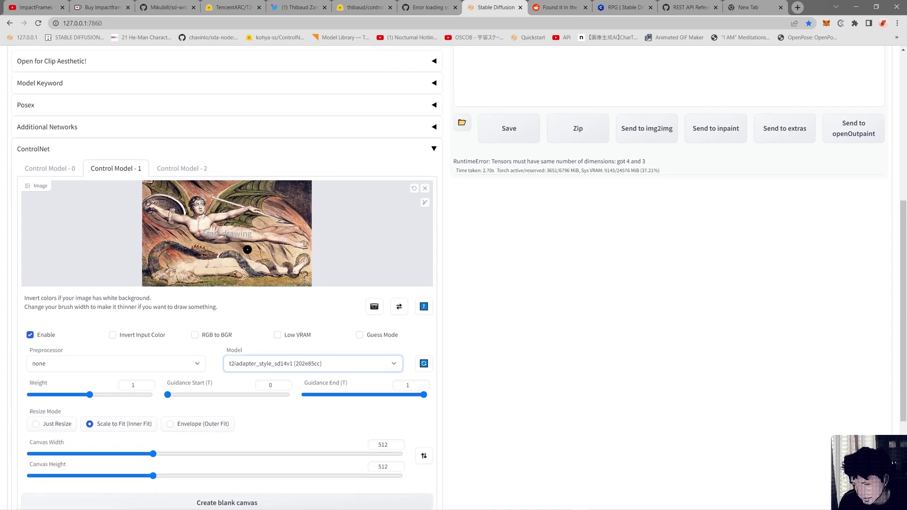
{"action": "scroll", "coordinate": [489, 317], "scroll_direction": "up", "scroll_amount": 6}
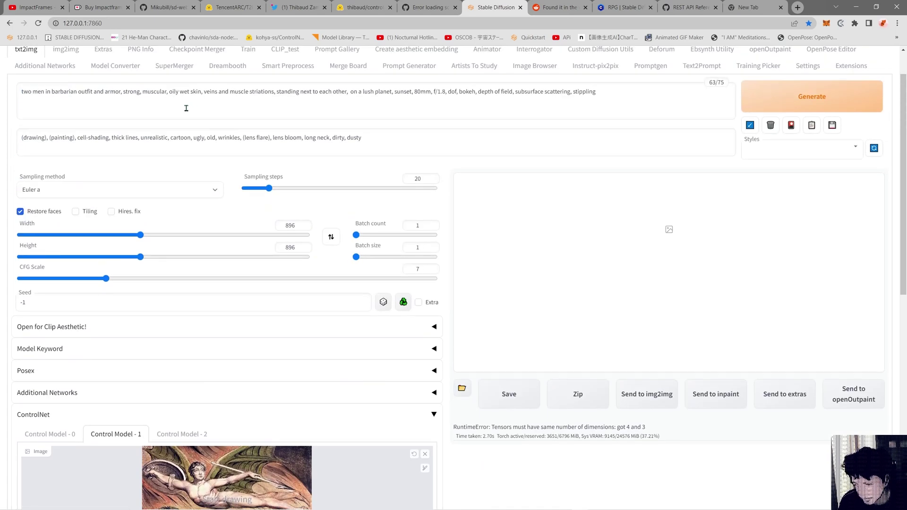
{"action": "scroll", "coordinate": [195, 111], "scroll_direction": "down", "scroll_amount": 3}
{"action": "scroll", "coordinate": [468, 367], "scroll_direction": "down", "scroll_amount": 3}
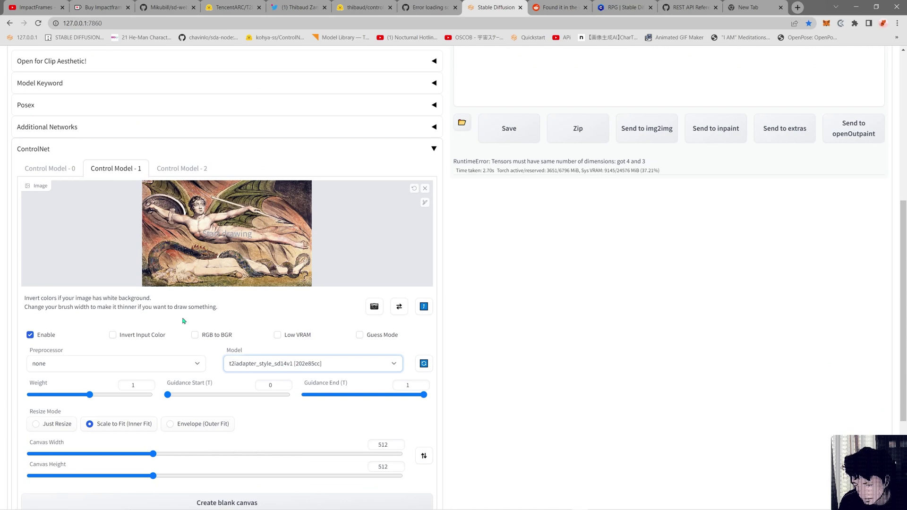
Set Control Model - 0's Guidance End to 0.81 and Weight to 0.75
{"action": "left_click", "coordinate": [56, 168]}
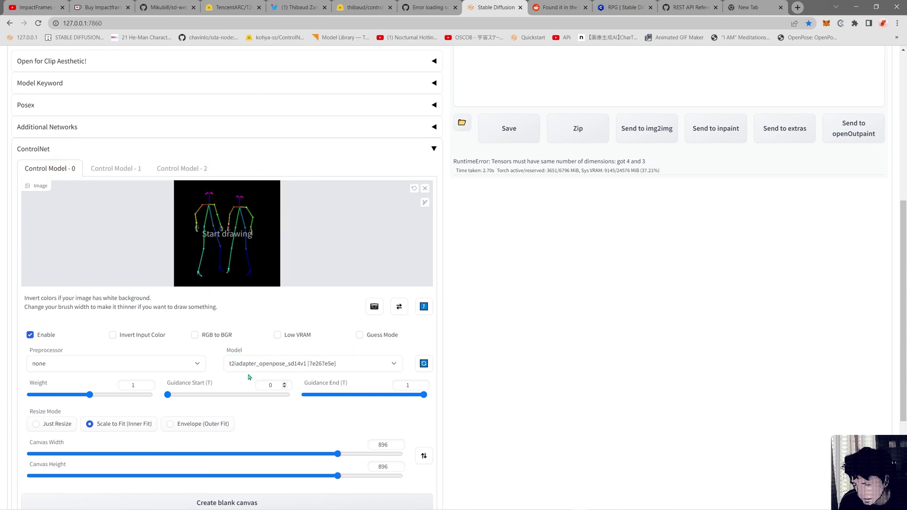
{"action": "scroll", "coordinate": [505, 302], "scroll_direction": "up", "scroll_amount": 6}
{"action": "scroll", "coordinate": [451, 218], "scroll_direction": "down", "scroll_amount": 7}
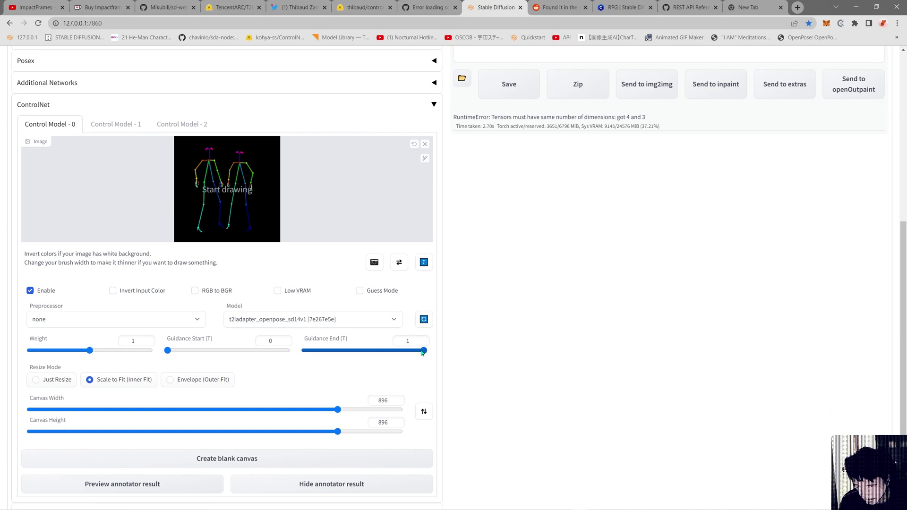
{"action": "left_click_drag", "start_coordinate": [417, 350], "coordinate": [401, 352]}
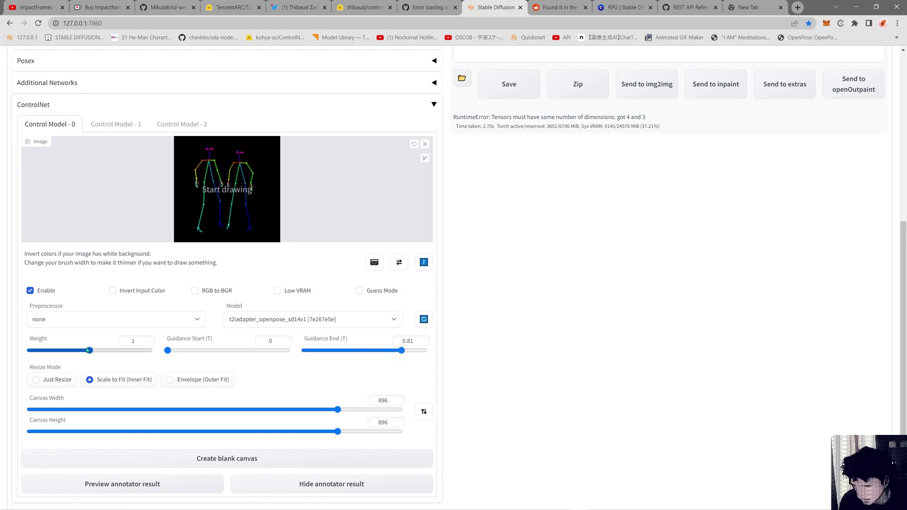
{"action": "left_click_drag", "start_coordinate": [89, 351], "coordinate": [75, 352]}
Give Control Model - 1 weight 0.8 and guidance end about 0.7
{"action": "scroll", "coordinate": [307, 387], "scroll_direction": "up", "scroll_amount": 2}
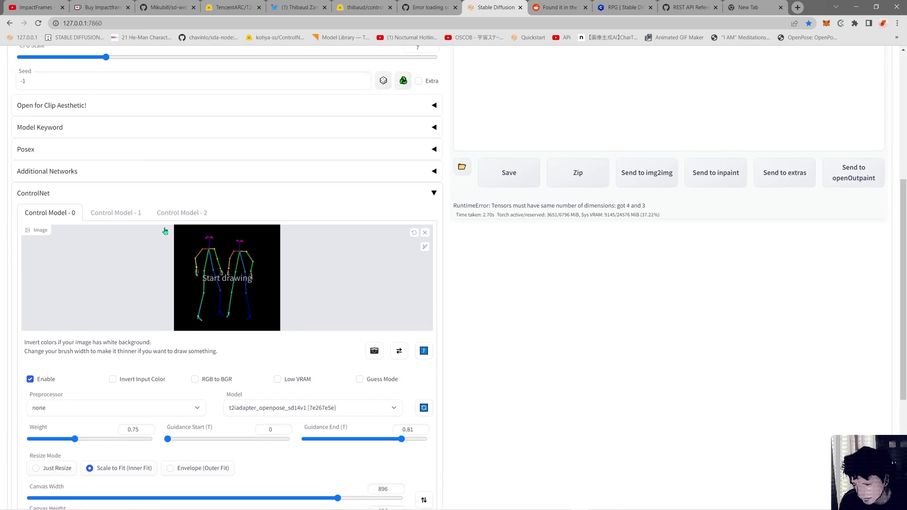
{"action": "left_click", "coordinate": [123, 212]}
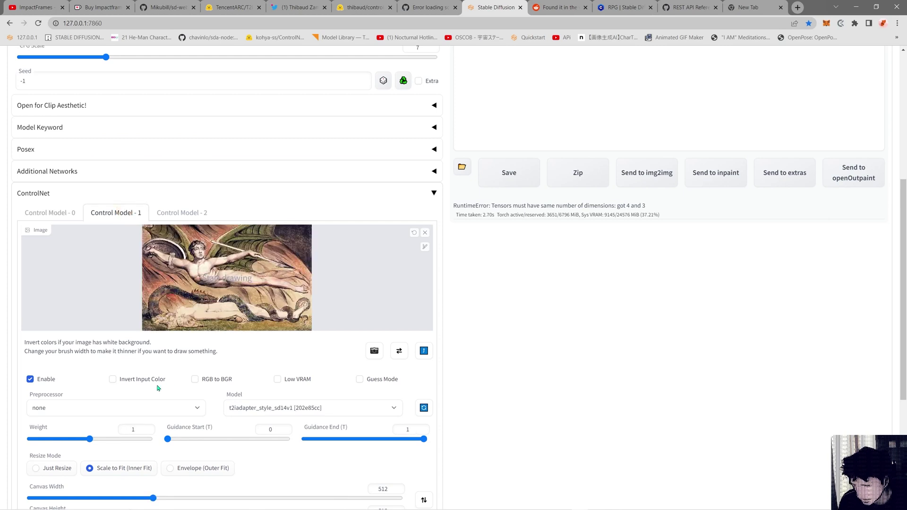
{"action": "left_click", "coordinate": [77, 439]}
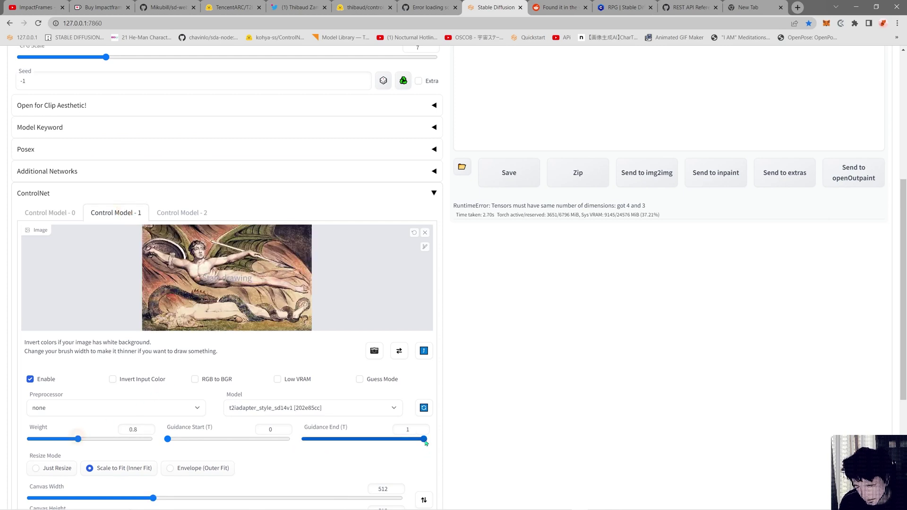
{"action": "left_click_drag", "start_coordinate": [423, 439], "coordinate": [399, 443]}
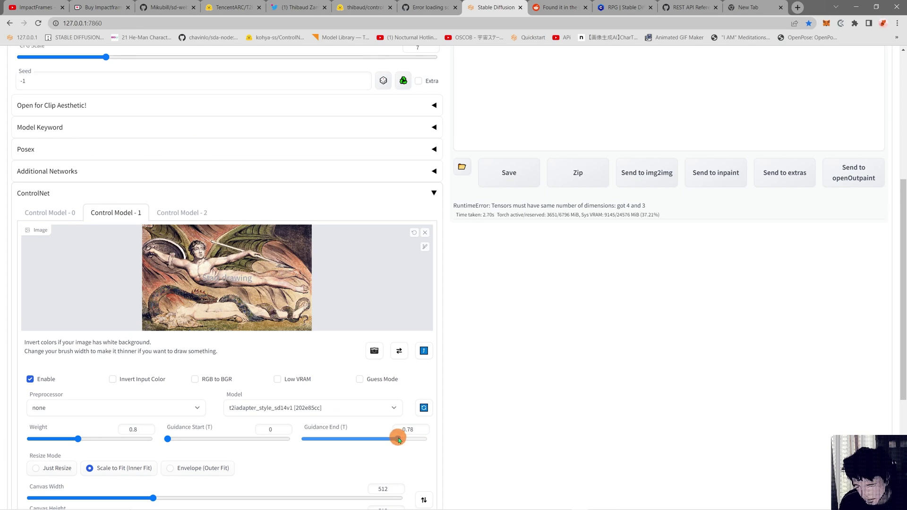
{"action": "left_click_drag", "start_coordinate": [398, 440], "coordinate": [388, 441]}
Generate with both control units, which raises the tensor-dimension RuntimeError
{"action": "scroll", "coordinate": [468, 472], "scroll_direction": "up", "scroll_amount": 5}
{"action": "scroll", "coordinate": [460, 252], "scroll_direction": "up", "scroll_amount": 1}
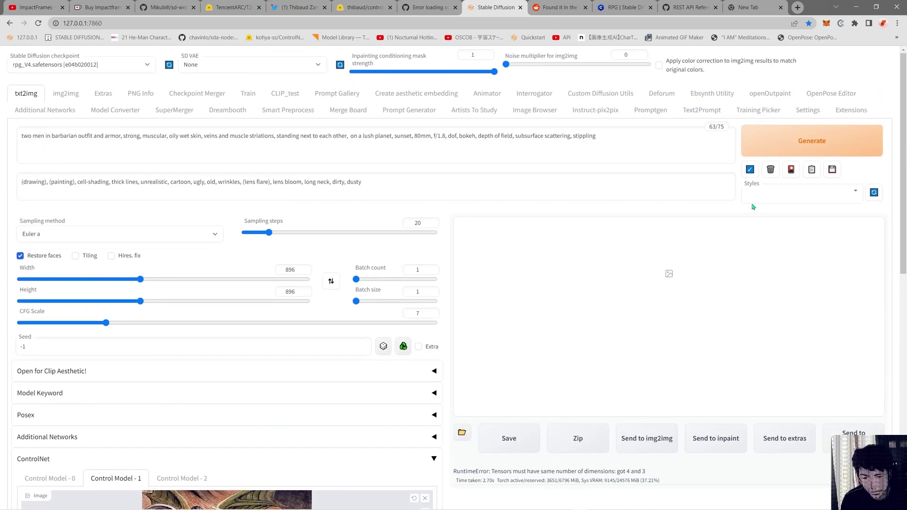
{"action": "left_click", "coordinate": [794, 142]}
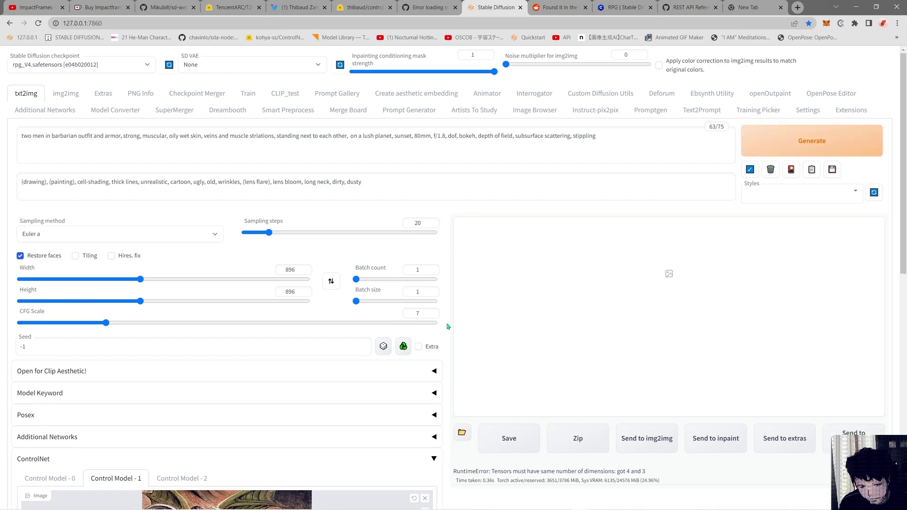
{"action": "scroll", "coordinate": [448, 330], "scroll_direction": "down", "scroll_amount": 6}
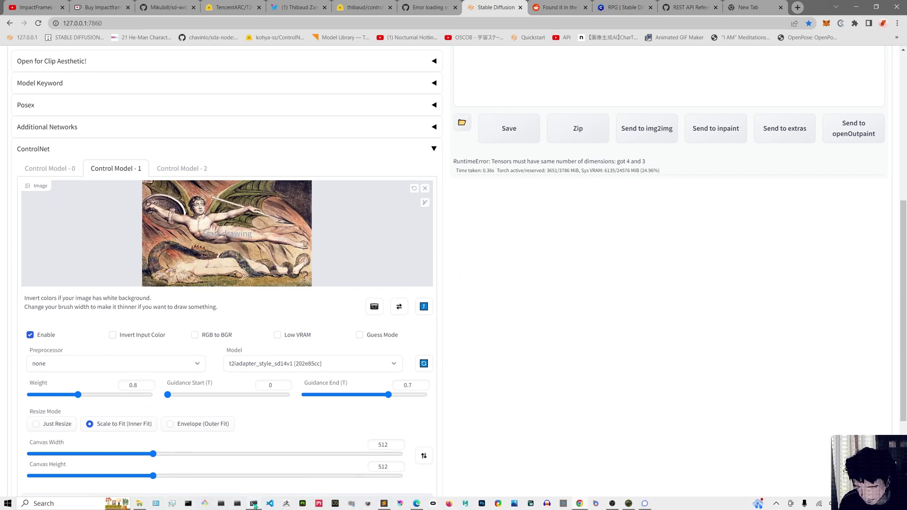
Inspect the error traceback in the PowerShell console window
{"action": "left_click", "coordinate": [253, 503]}
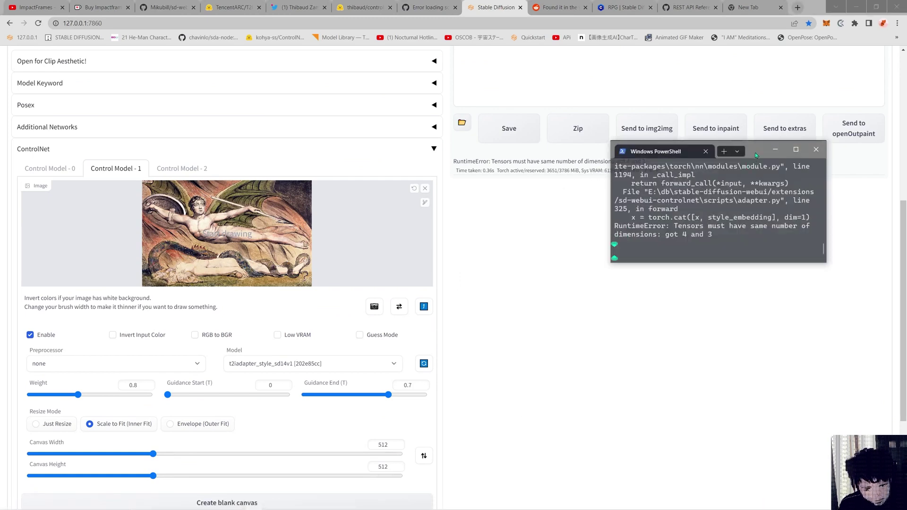
{"action": "left_click_drag", "start_coordinate": [755, 154], "coordinate": [587, 273]}
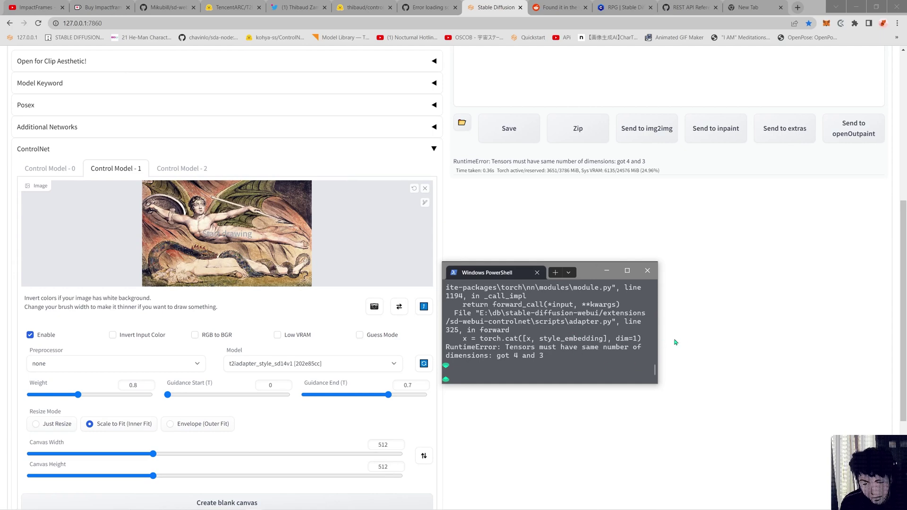
{"action": "scroll", "coordinate": [686, 341], "scroll_direction": "up", "scroll_amount": 7}
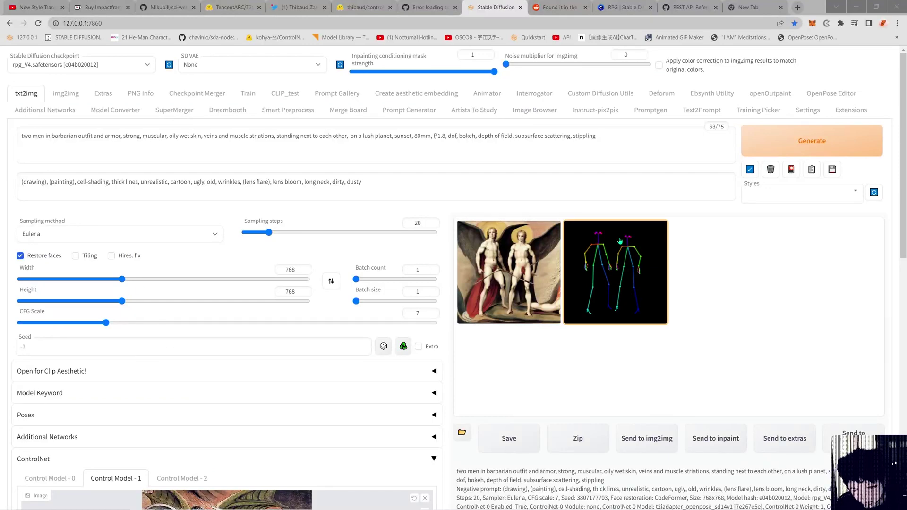
{"action": "scroll", "coordinate": [446, 236], "scroll_direction": "down", "scroll_amount": 2}
{"action": "scroll", "coordinate": [449, 251], "scroll_direction": "up", "scroll_amount": 2}
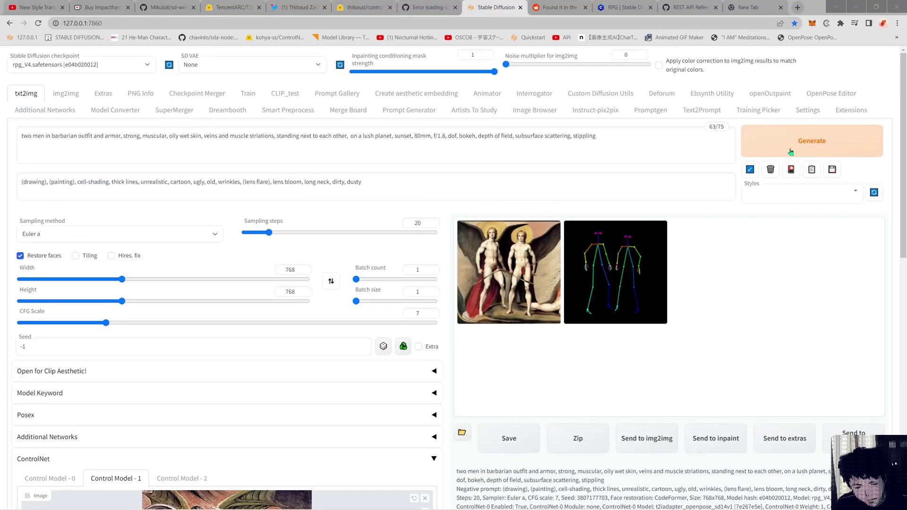
Restore the style unit's guidance end to 1 and lower its weight to 0.55
{"action": "scroll", "coordinate": [455, 294], "scroll_direction": "down", "scroll_amount": 5}
{"action": "scroll", "coordinate": [462, 364], "scroll_direction": "down", "scroll_amount": 3}
{"action": "left_click_drag", "start_coordinate": [376, 351], "coordinate": [441, 350]}
{"action": "left_click_drag", "start_coordinate": [90, 350], "coordinate": [63, 353]}
{"action": "scroll", "coordinate": [538, 344], "scroll_direction": "up", "scroll_amount": 7}
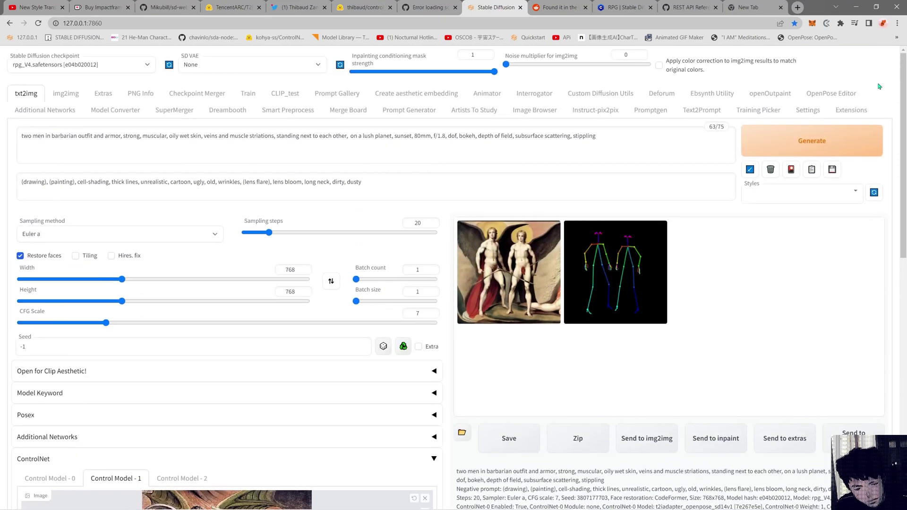
Render at style weight 0.55, then regenerate with weight 0.85 and guidance start 0.2
{"action": "left_click", "coordinate": [819, 139]}
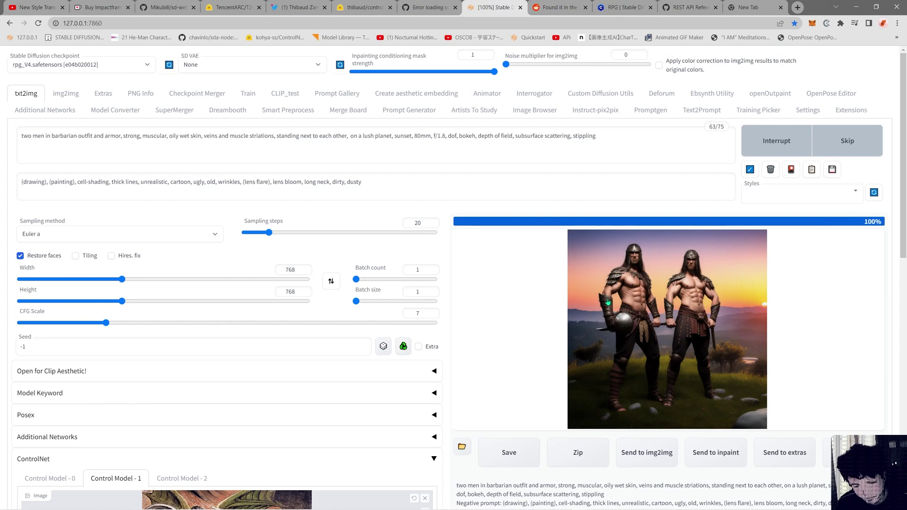
{"action": "scroll", "coordinate": [78, 368], "scroll_direction": "down", "scroll_amount": 8}
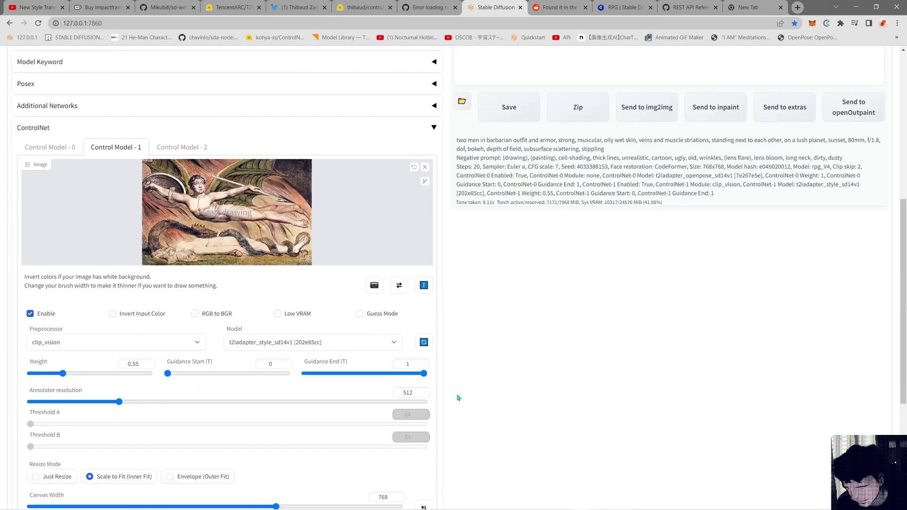
{"action": "mouse_move", "coordinate": [63, 350]}
{"action": "left_mouse_down"}
{"action": "mouse_move", "coordinate": [95, 350]}
{"action": "mouse_move", "coordinate": [81, 352]}
{"action": "left_mouse_up"}
{"action": "left_click_drag", "start_coordinate": [168, 350], "coordinate": [191, 354]}
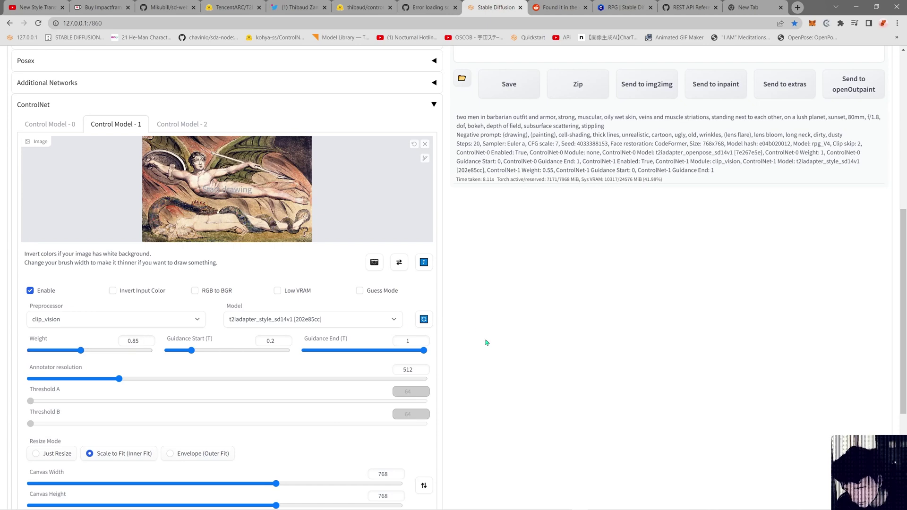
{"action": "scroll", "coordinate": [510, 354], "scroll_direction": "up", "scroll_amount": 6}
{"action": "left_click", "coordinate": [812, 106]}
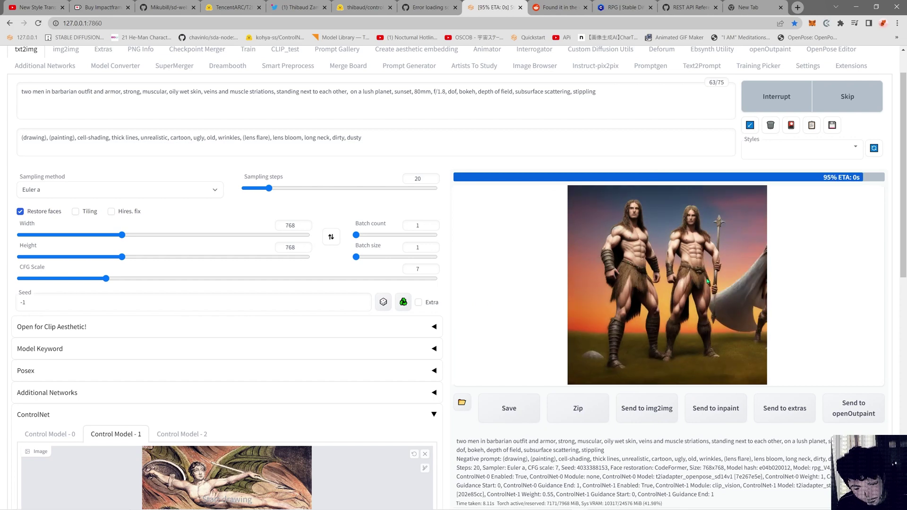
Set the style unit's weight to 1 and guidance start to about 0.15, then generate
{"action": "scroll", "coordinate": [442, 364], "scroll_direction": "down", "scroll_amount": 5}
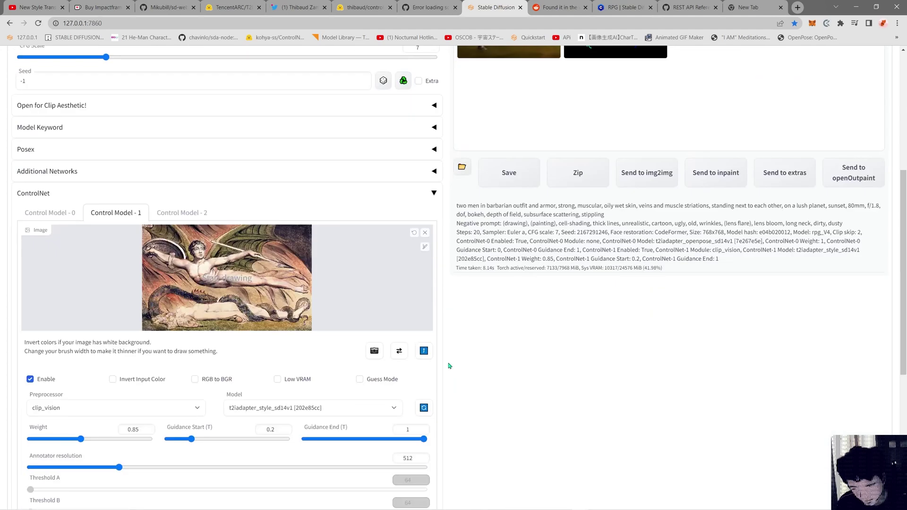
{"action": "left_click", "coordinate": [90, 439]}
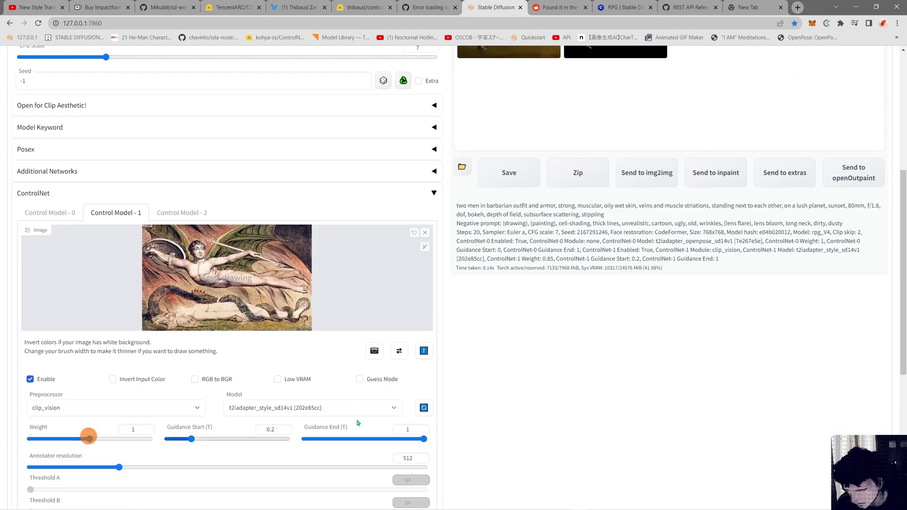
{"action": "left_click", "coordinate": [184, 439]}
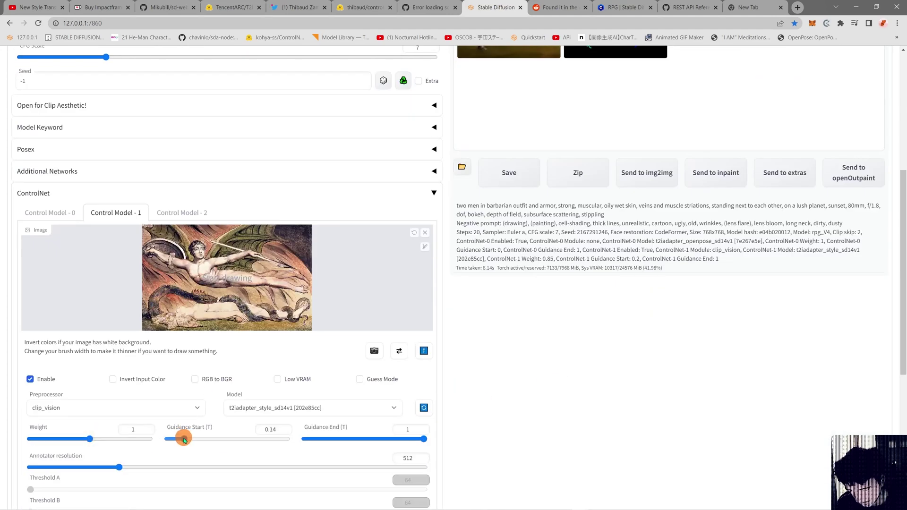
{"action": "scroll", "coordinate": [472, 403], "scroll_direction": "up", "scroll_amount": 5}
{"action": "scroll", "coordinate": [472, 402], "scroll_direction": "up", "scroll_amount": 1}
{"action": "left_click", "coordinate": [812, 142]}
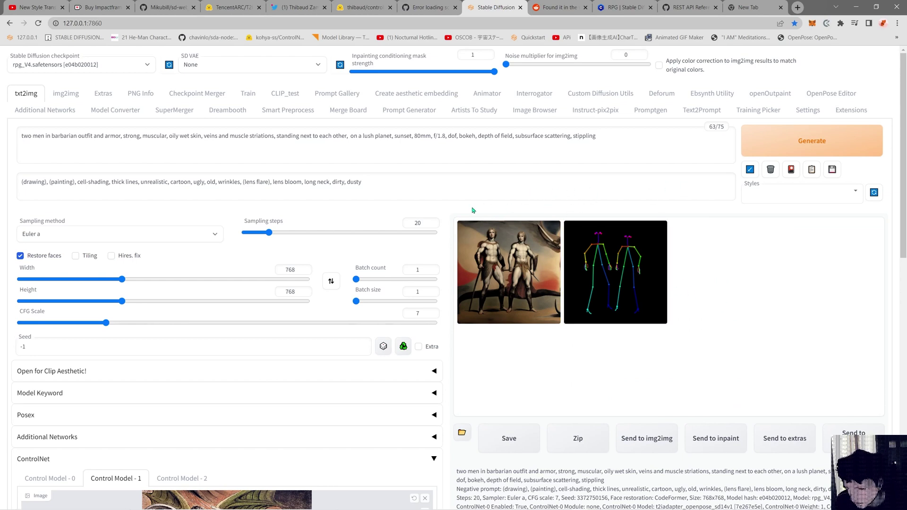
{"action": "scroll", "coordinate": [451, 273], "scroll_direction": "down", "scroll_amount": 3}
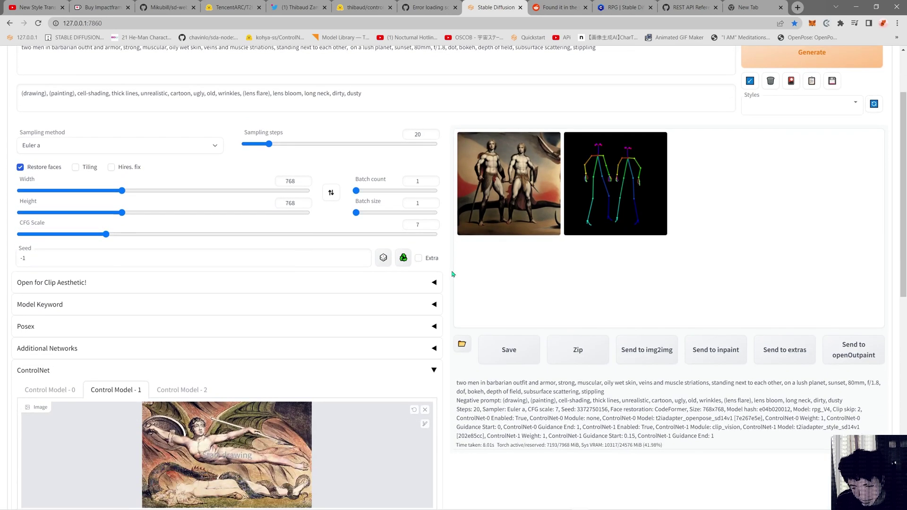
{"action": "scroll", "coordinate": [452, 274], "scroll_direction": "up", "scroll_amount": 3}
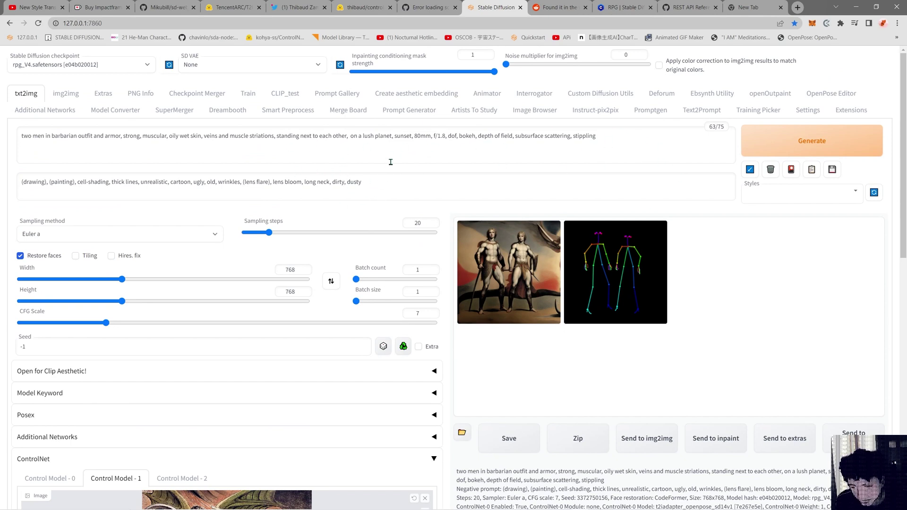
{"action": "scroll", "coordinate": [450, 279], "scroll_direction": "down", "scroll_amount": 6}
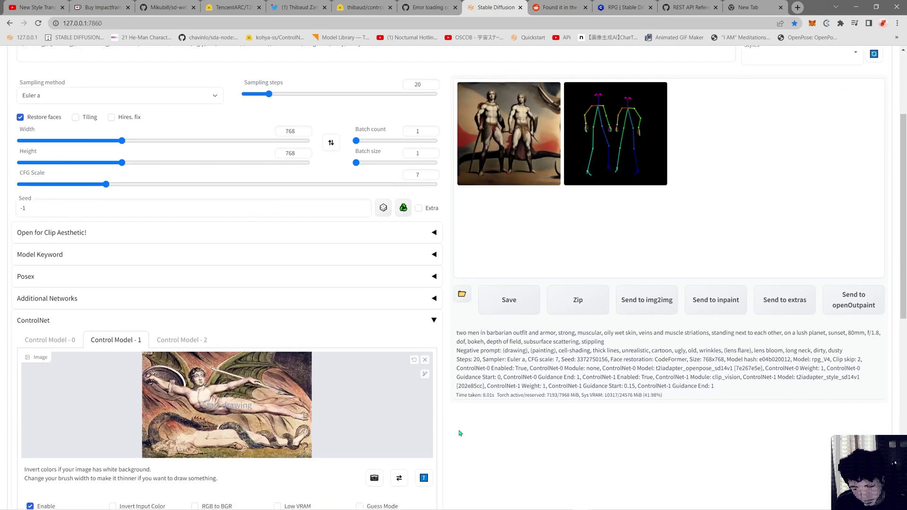
{"action": "scroll", "coordinate": [451, 406], "scroll_direction": "up", "scroll_amount": 5}
{"action": "scroll", "coordinate": [449, 383], "scroll_direction": "up", "scroll_amount": 1}
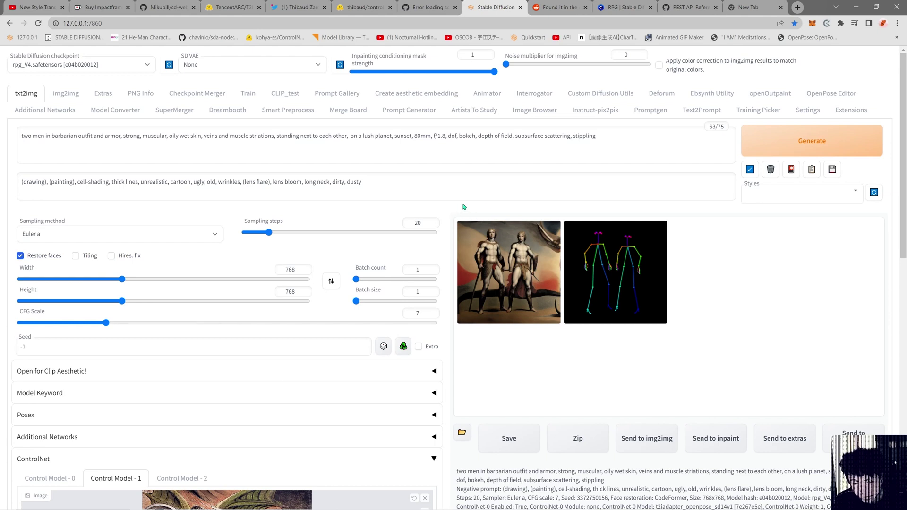
From the Twitter home feed, open the profile of the LoRA terminology tweet's author
{"action": "left_click", "coordinate": [276, 12]}
{"action": "scroll", "coordinate": [363, 325], "scroll_direction": "up", "scroll_amount": 3}
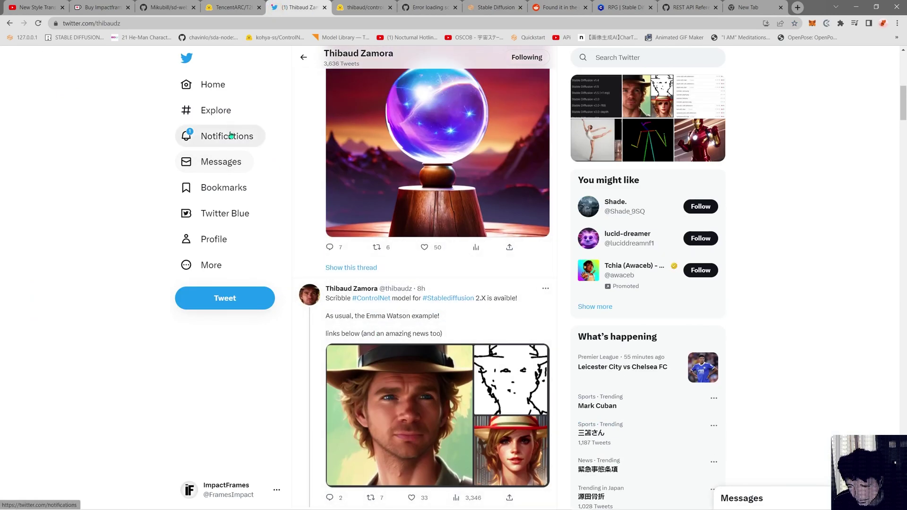
{"action": "scroll", "coordinate": [312, 151], "scroll_direction": "up", "scroll_amount": 10}
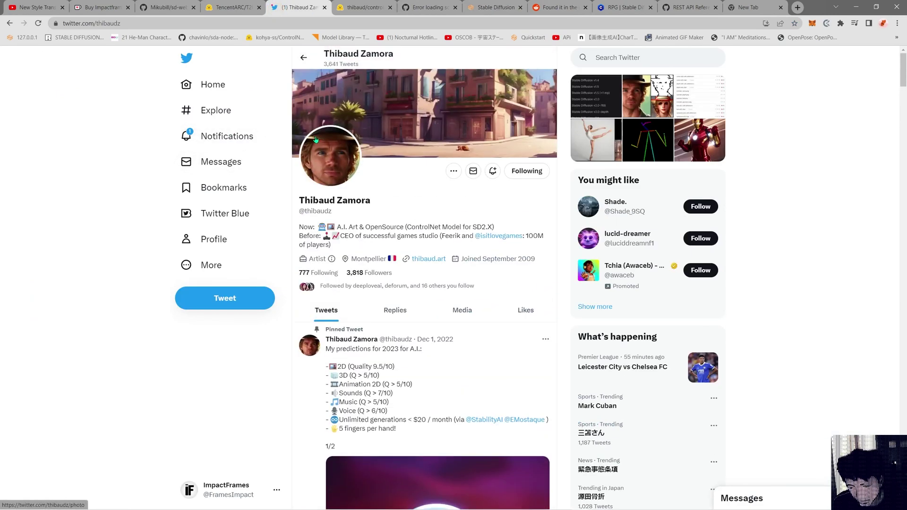
{"action": "left_click", "coordinate": [213, 86]}
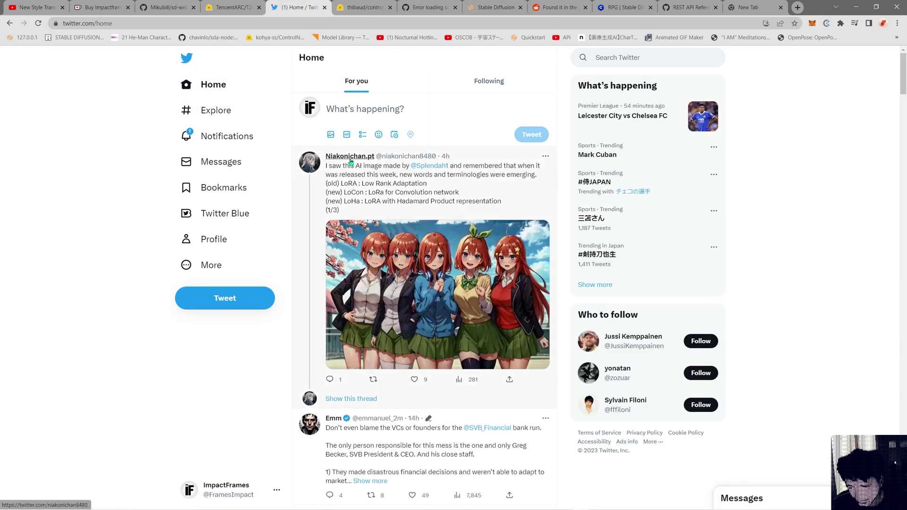
{"action": "left_click", "coordinate": [350, 156]}
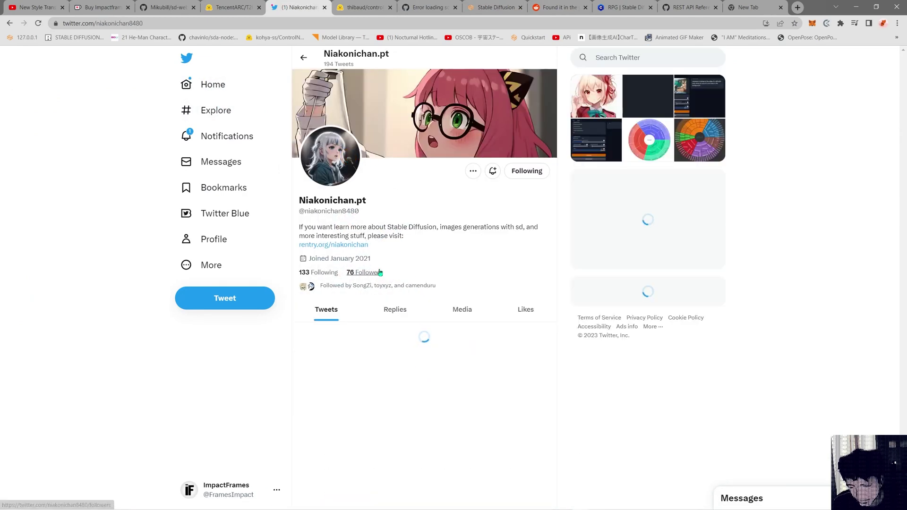
{"action": "scroll", "coordinate": [426, 272], "scroll_direction": "down", "scroll_amount": 2}
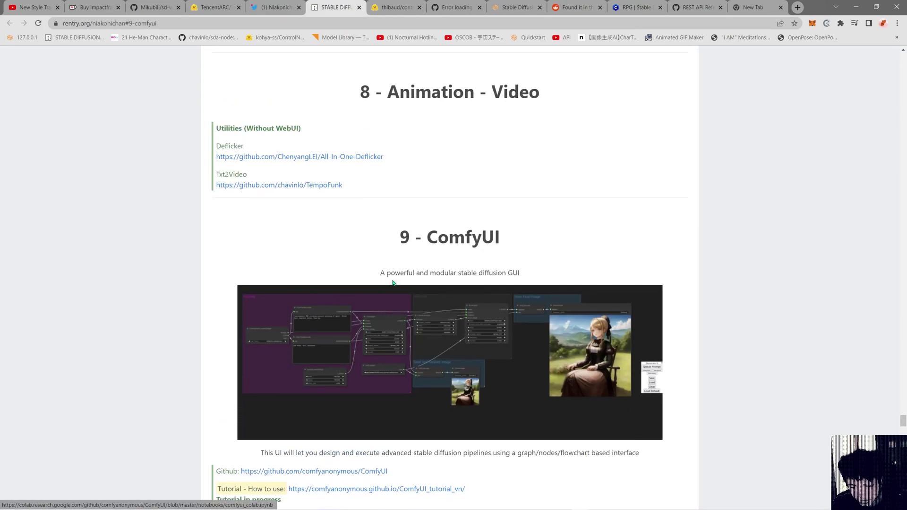
{"action": "scroll", "coordinate": [393, 261], "scroll_direction": "up", "scroll_amount": 5}
{"action": "scroll", "coordinate": [392, 344], "scroll_direction": "down", "scroll_amount": 11}
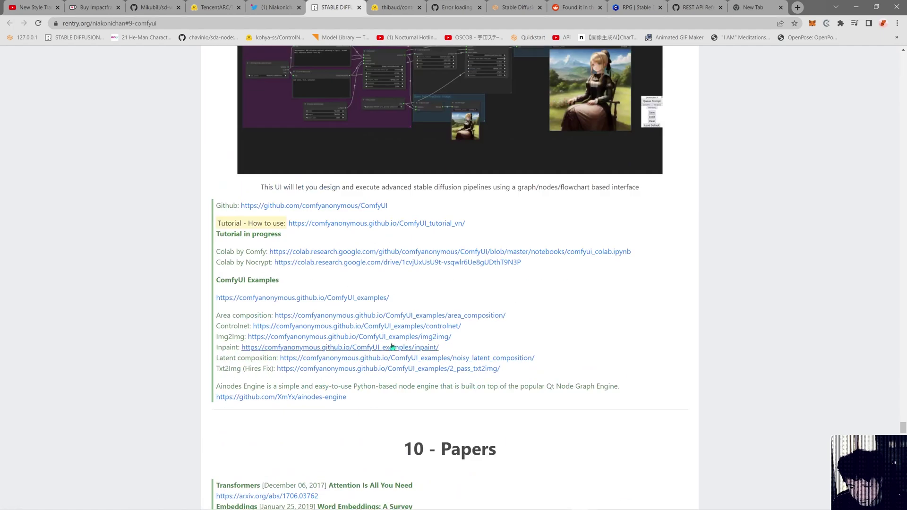
{"action": "scroll", "coordinate": [412, 275], "scroll_direction": "up", "scroll_amount": 5}
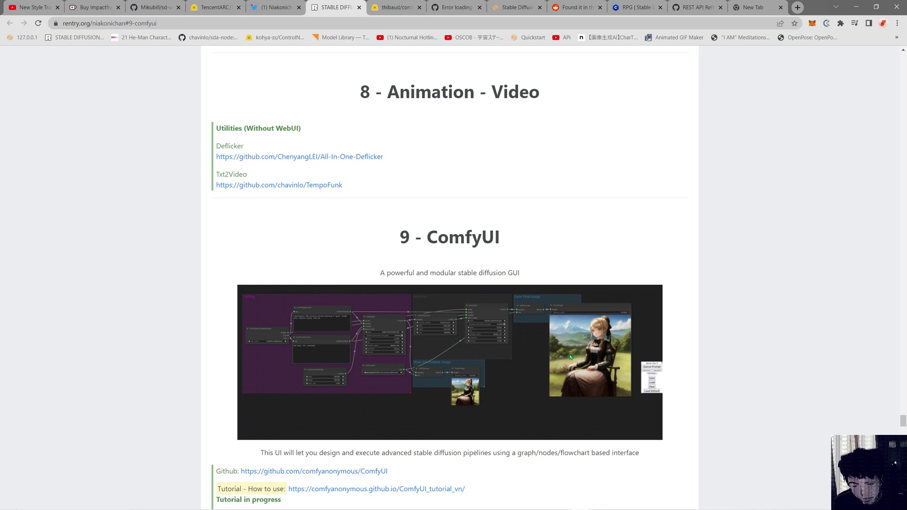
{"action": "scroll", "coordinate": [423, 406], "scroll_direction": "down", "scroll_amount": 3}
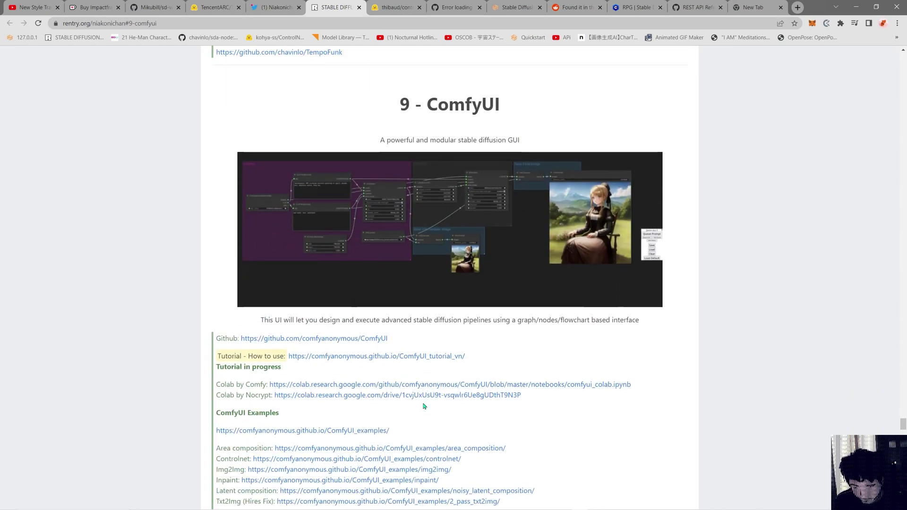
{"action": "scroll", "coordinate": [421, 404], "scroll_direction": "down", "scroll_amount": 3}
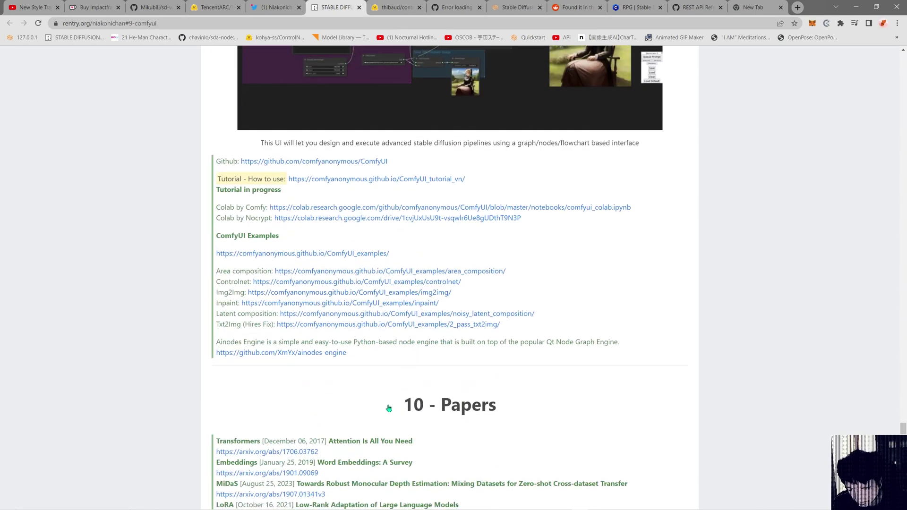
{"action": "scroll", "coordinate": [380, 410], "scroll_direction": "down", "scroll_amount": 5}
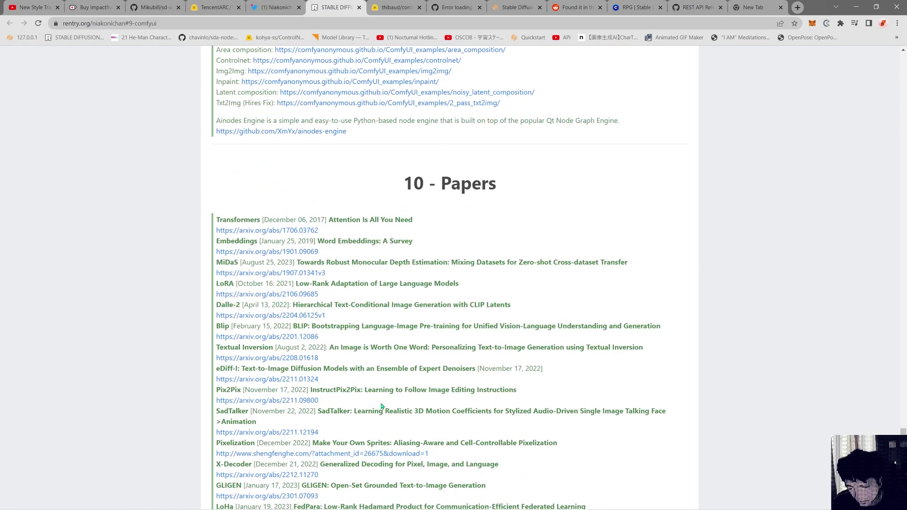
{"action": "scroll", "coordinate": [381, 406], "scroll_direction": "down", "scroll_amount": 5}
{"action": "scroll", "coordinate": [288, 370], "scroll_direction": "up", "scroll_amount": 2}
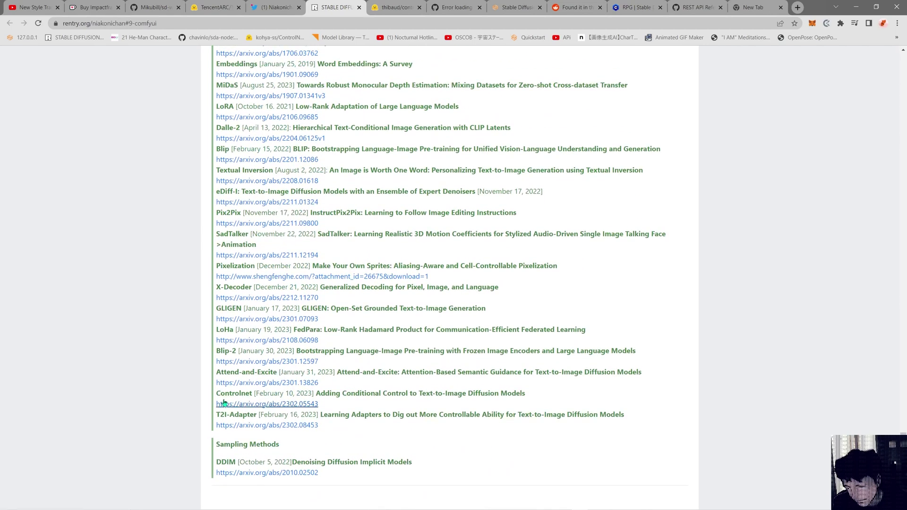
{"action": "scroll", "coordinate": [224, 402], "scroll_direction": "up", "scroll_amount": 4}
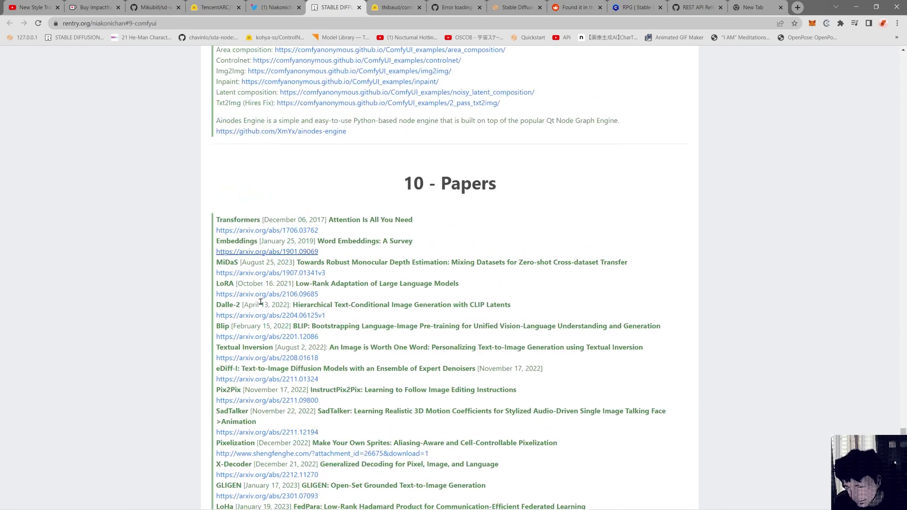
{"action": "scroll", "coordinate": [280, 300], "scroll_direction": "up", "scroll_amount": 15}
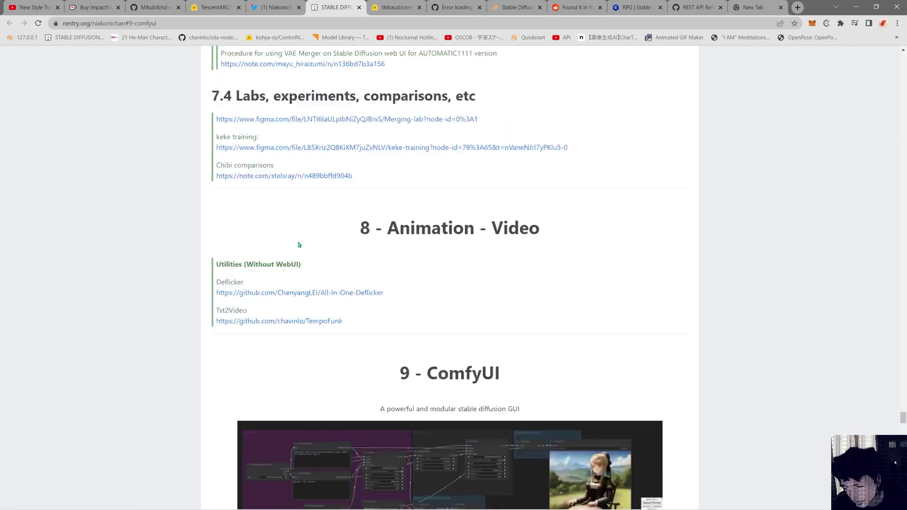
{"action": "scroll", "coordinate": [298, 244], "scroll_direction": "up", "scroll_amount": 20}
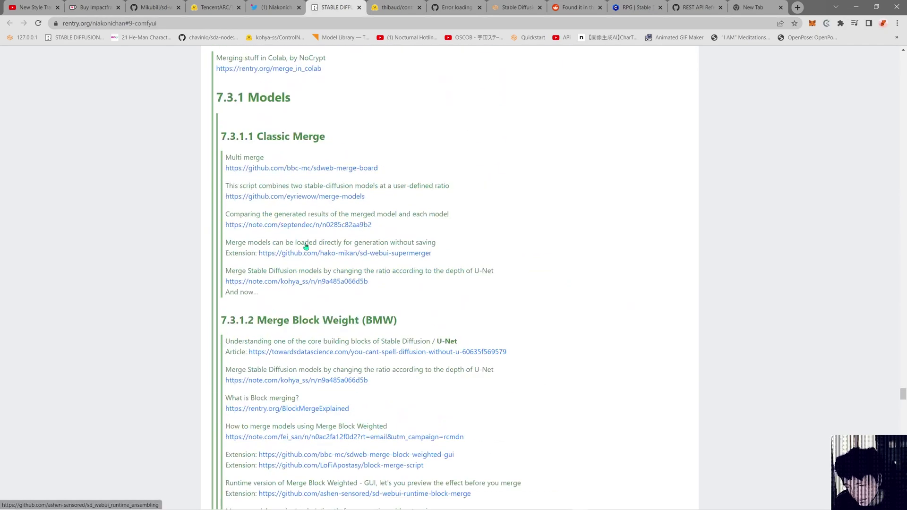
{"action": "scroll", "coordinate": [306, 246], "scroll_direction": "up", "scroll_amount": 20}
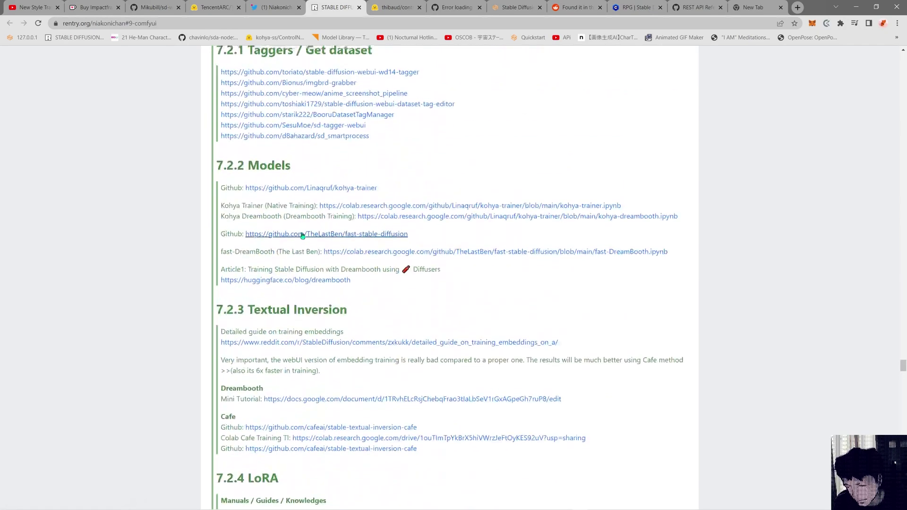
{"action": "scroll", "coordinate": [302, 234], "scroll_direction": "up", "scroll_amount": 15}
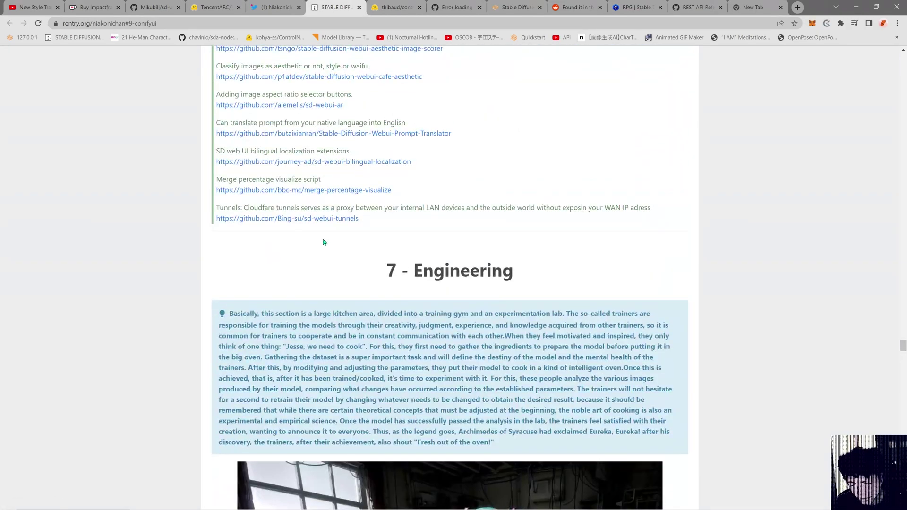
{"action": "scroll", "coordinate": [324, 240], "scroll_direction": "up", "scroll_amount": 20}
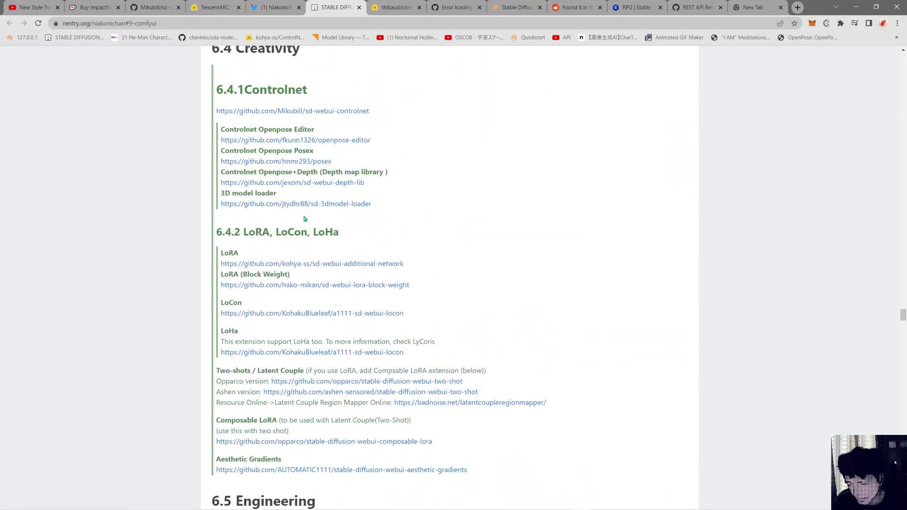
{"action": "scroll", "coordinate": [305, 219], "scroll_direction": "up", "scroll_amount": 15}
{"action": "scroll", "coordinate": [347, 277], "scroll_direction": "up", "scroll_amount": 20}
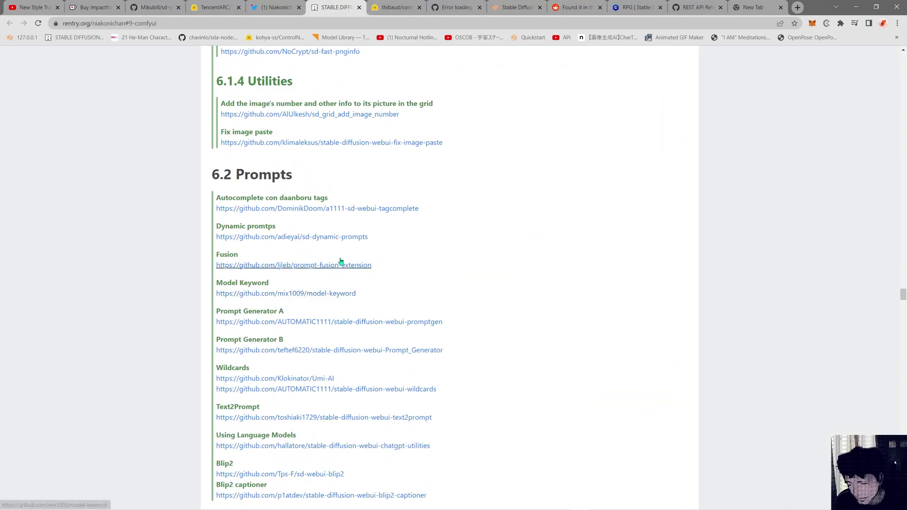
{"action": "scroll", "coordinate": [303, 202], "scroll_direction": "up", "scroll_amount": 5}
{"action": "scroll", "coordinate": [397, 205], "scroll_direction": "up", "scroll_amount": 5}
{"action": "scroll", "coordinate": [396, 223], "scroll_direction": "up", "scroll_amount": 18}
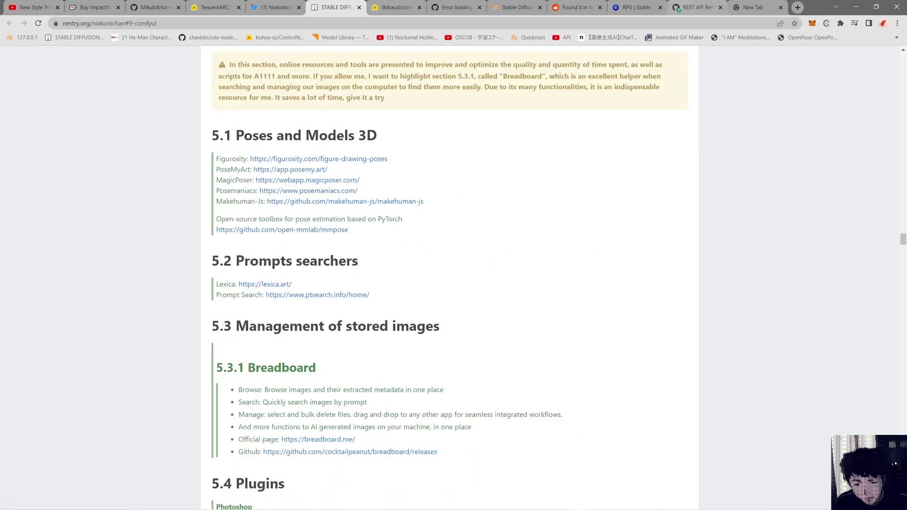
Return to the author's Twitter profile and skim the Cloudflare tunnels tweet and LoRA terminology thread
{"action": "left_click", "coordinate": [271, 8]}
{"action": "scroll", "coordinate": [381, 412], "scroll_direction": "down", "scroll_amount": 8}
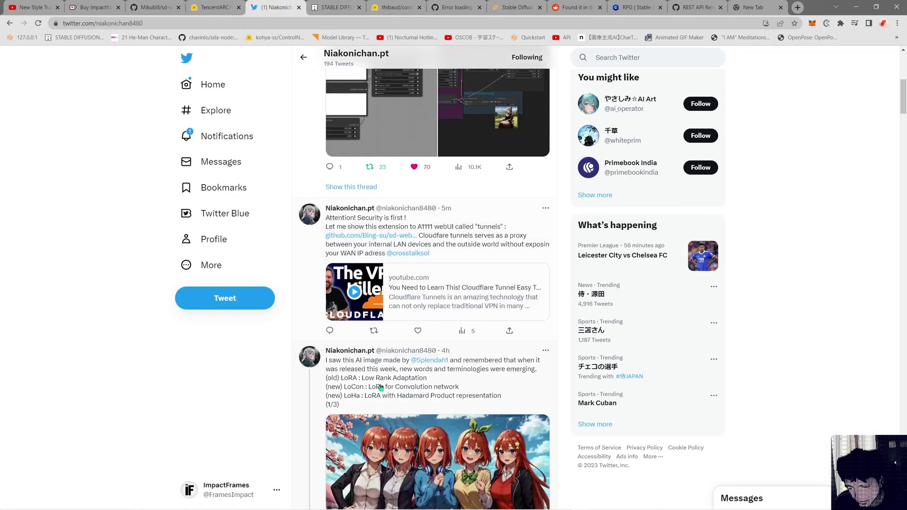
{"action": "scroll", "coordinate": [401, 386], "scroll_direction": "up", "scroll_amount": 5}
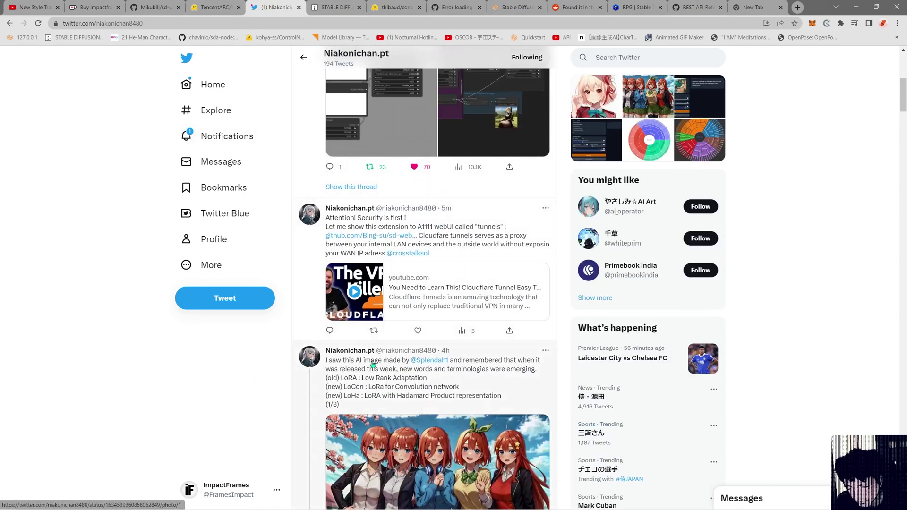